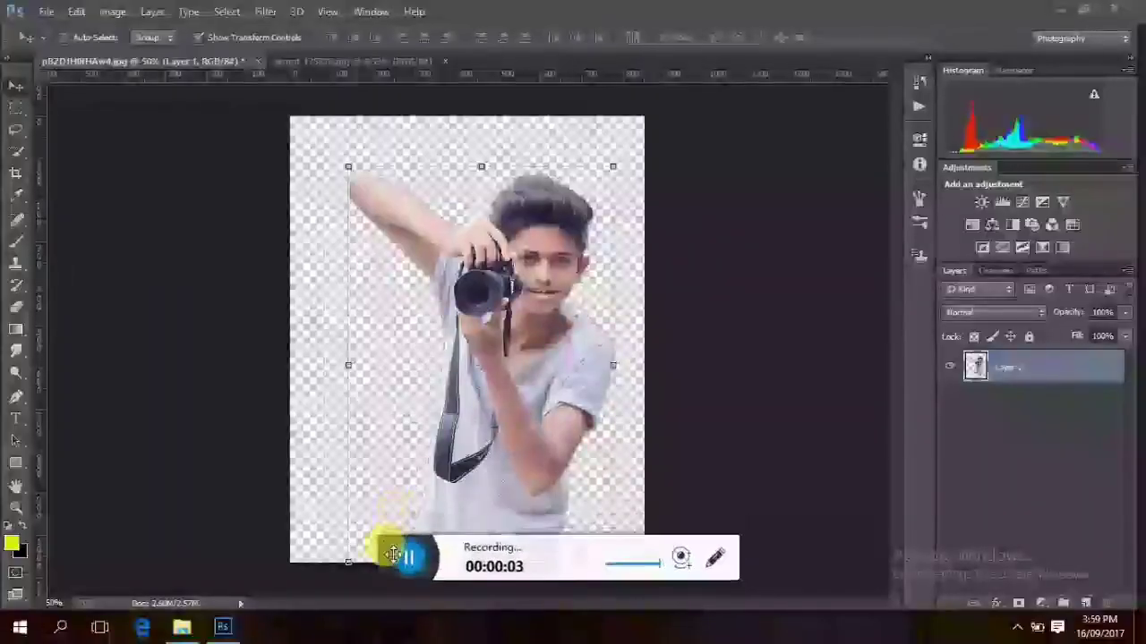
Step: Unlock the tree landscape's Background layer and drag it into the boy cutout document
{"action": "left_click", "coordinate": [320, 62]}
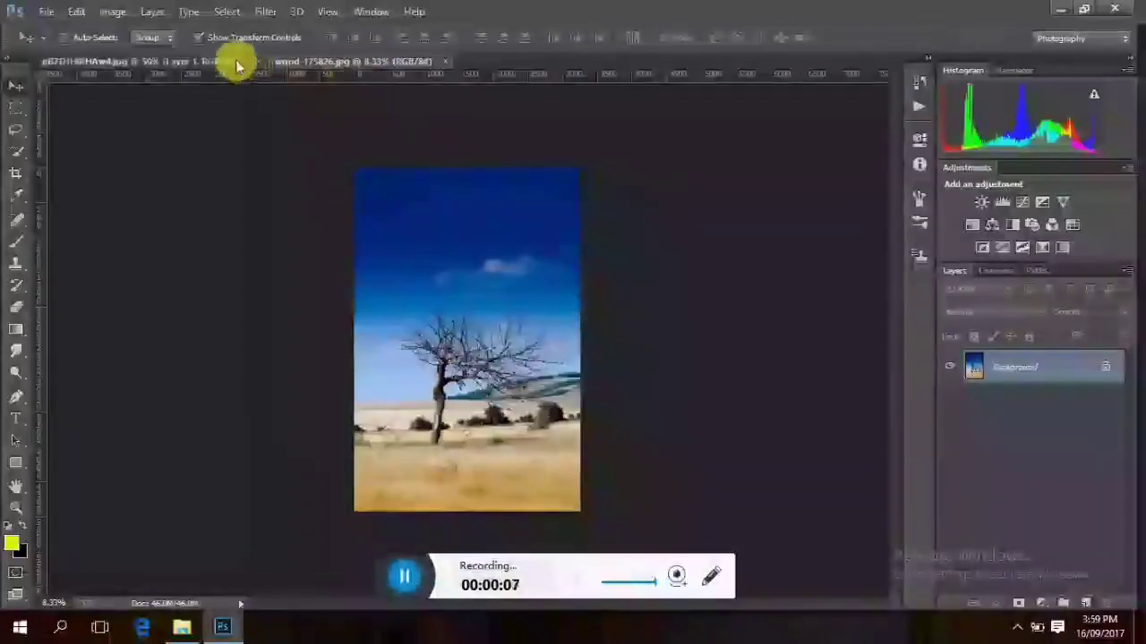
{"action": "left_click", "coordinate": [238, 61]}
{"action": "left_click", "coordinate": [312, 61]}
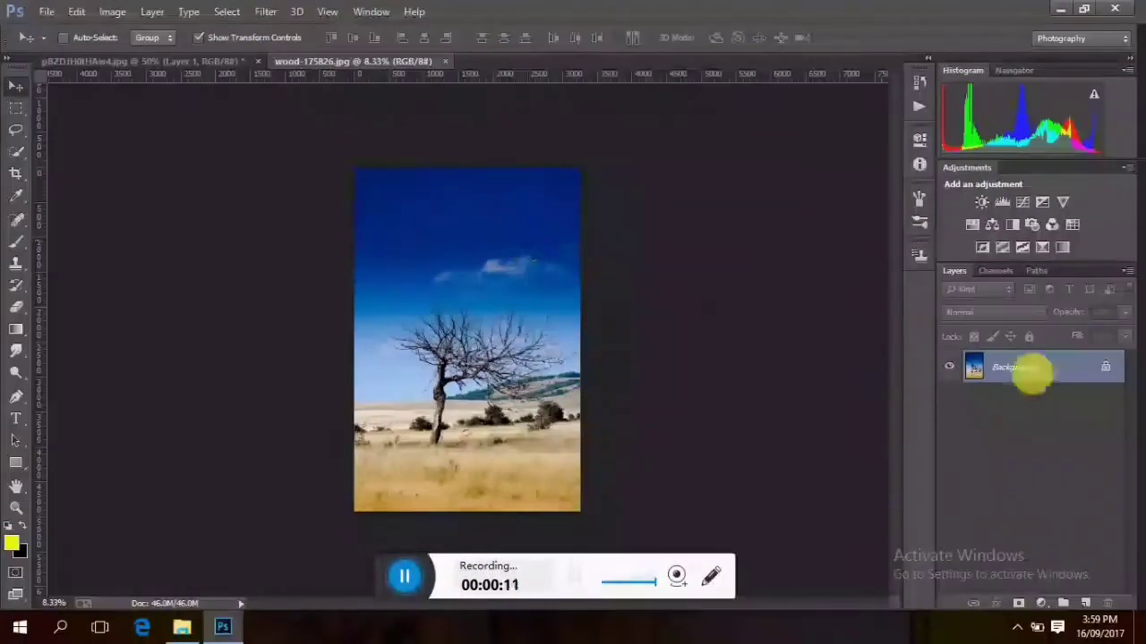
{"action": "left_click", "coordinate": [1106, 367]}
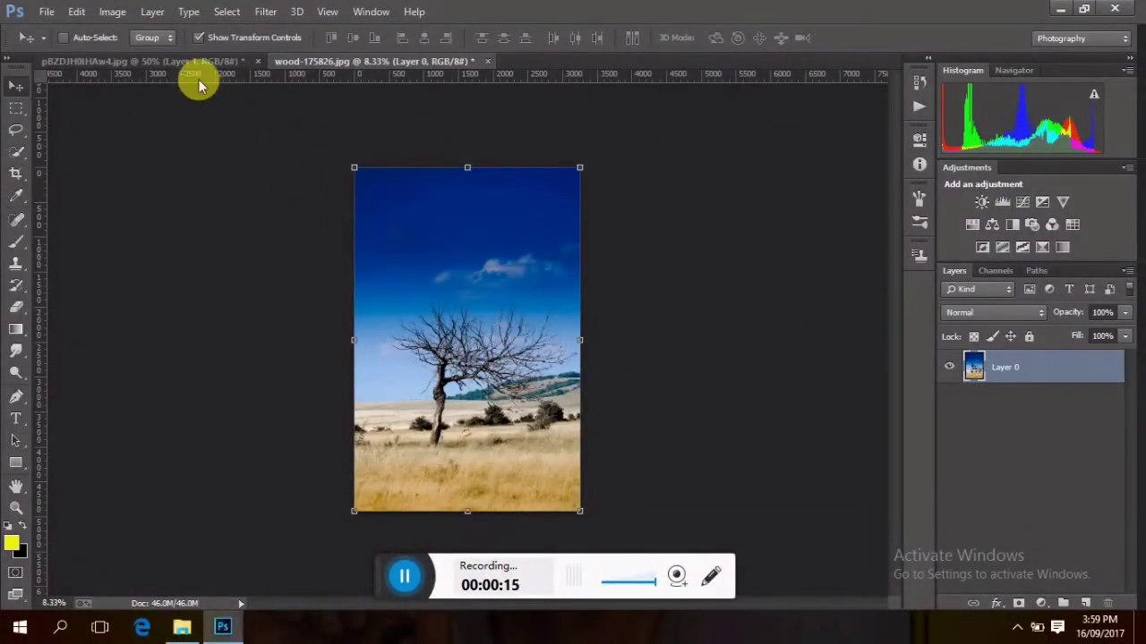
{"action": "mouse_move", "coordinate": [388, 192]}
{"action": "left_mouse_down"}
{"action": "mouse_move", "coordinate": [529, 244]}
{"action": "mouse_move", "coordinate": [519, 248]}
{"action": "left_mouse_up"}
{"action": "key", "text": "ctrl+t"}
Step: Scale the tree layer to fill the canvas height and move Layer 1 (boy) above it
{"action": "mouse_move", "coordinate": [299, 102]}
{"action": "left_mouse_down"}
{"action": "mouse_move", "coordinate": [548, 327]}
{"action": "mouse_move", "coordinate": [484, 353]}
{"action": "mouse_move", "coordinate": [657, 529]}
{"action": "mouse_move", "coordinate": [230, 134]}
{"action": "mouse_move", "coordinate": [409, 256]}
{"action": "mouse_move", "coordinate": [501, 271]}
{"action": "mouse_move", "coordinate": [422, 213]}
{"action": "mouse_move", "coordinate": [215, 128]}
{"action": "mouse_move", "coordinate": [102, 115]}
{"action": "mouse_move", "coordinate": [387, 329]}
{"action": "mouse_move", "coordinate": [510, 460]}
{"action": "mouse_move", "coordinate": [427, 233]}
{"action": "mouse_move", "coordinate": [159, 143]}
{"action": "mouse_move", "coordinate": [452, 300]}
{"action": "mouse_move", "coordinate": [519, 439]}
{"action": "mouse_move", "coordinate": [366, 217]}
{"action": "mouse_move", "coordinate": [128, 163]}
{"action": "mouse_move", "coordinate": [379, 402]}
{"action": "mouse_move", "coordinate": [429, 289]}
{"action": "mouse_move", "coordinate": [431, 206]}
{"action": "mouse_move", "coordinate": [417, 166]}
{"action": "mouse_move", "coordinate": [291, 121]}
{"action": "mouse_move", "coordinate": [388, 235]}
{"action": "left_mouse_up"}
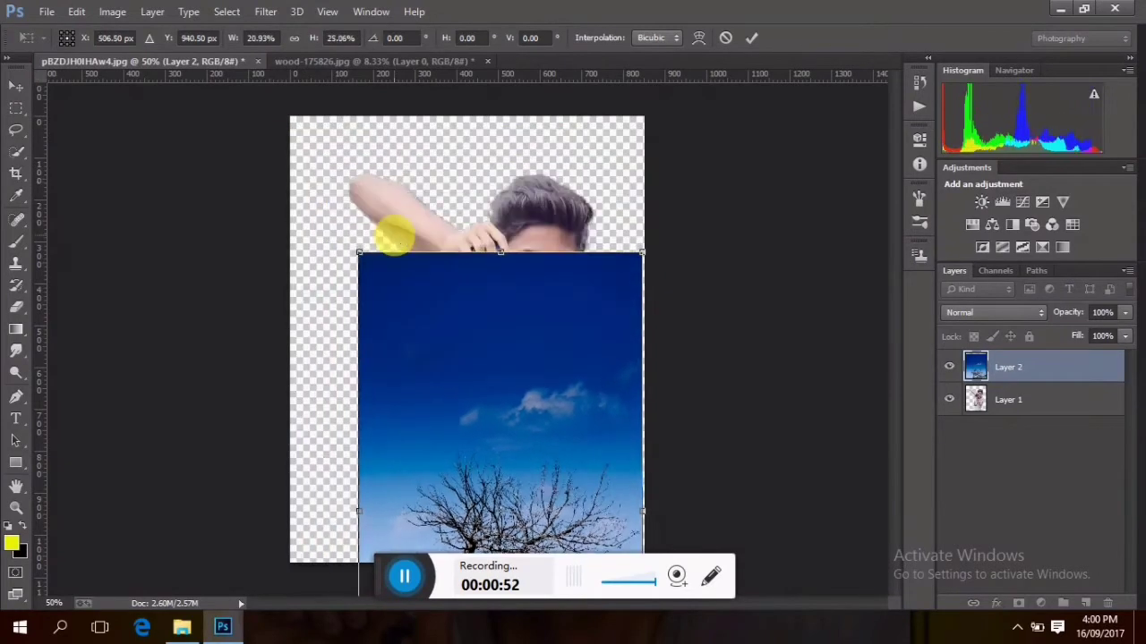
{"action": "mouse_move", "coordinate": [504, 363]}
{"action": "left_mouse_down"}
{"action": "mouse_move", "coordinate": [468, 223]}
{"action": "mouse_move", "coordinate": [480, 235]}
{"action": "left_mouse_up"}
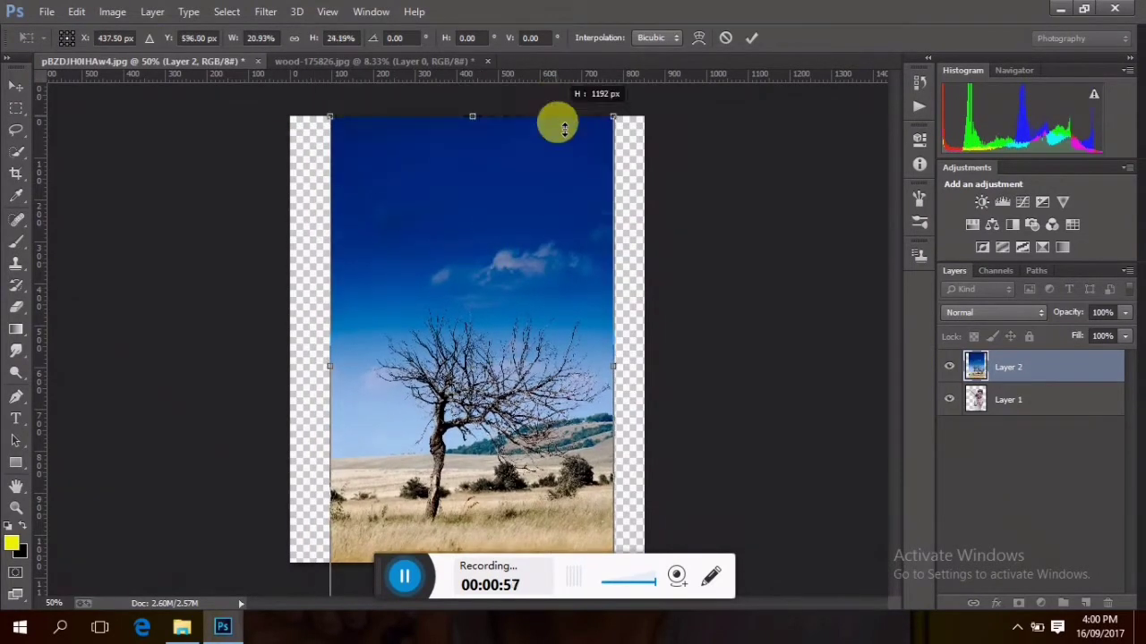
{"action": "left_click_drag", "start_coordinate": [558, 110], "coordinate": [529, 320]}
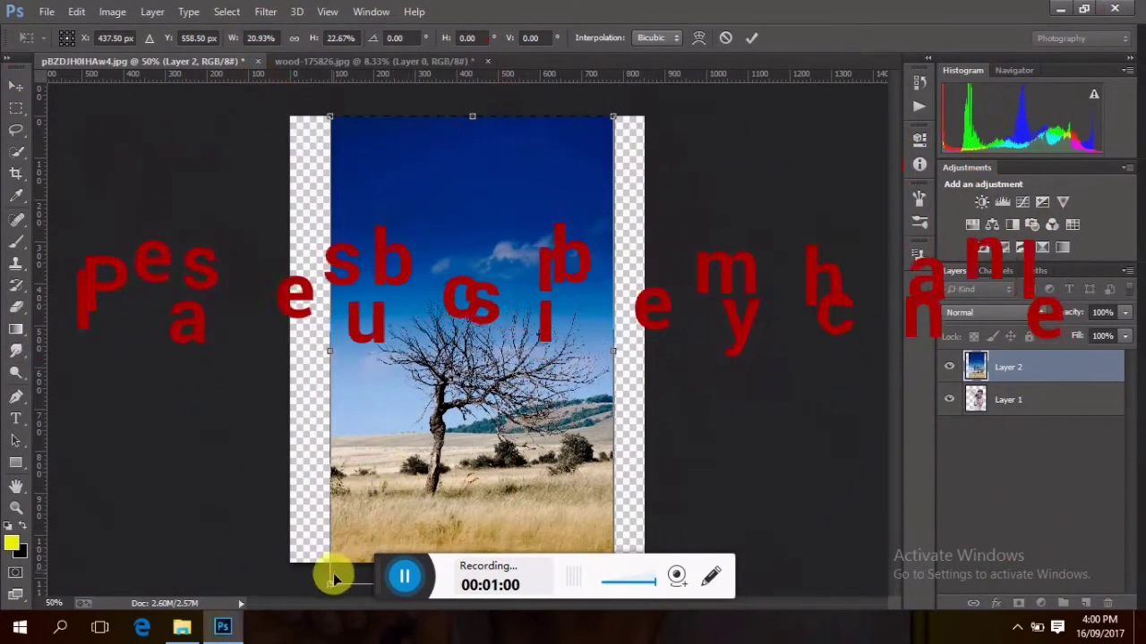
{"action": "left_click_drag", "start_coordinate": [331, 582], "coordinate": [330, 562]}
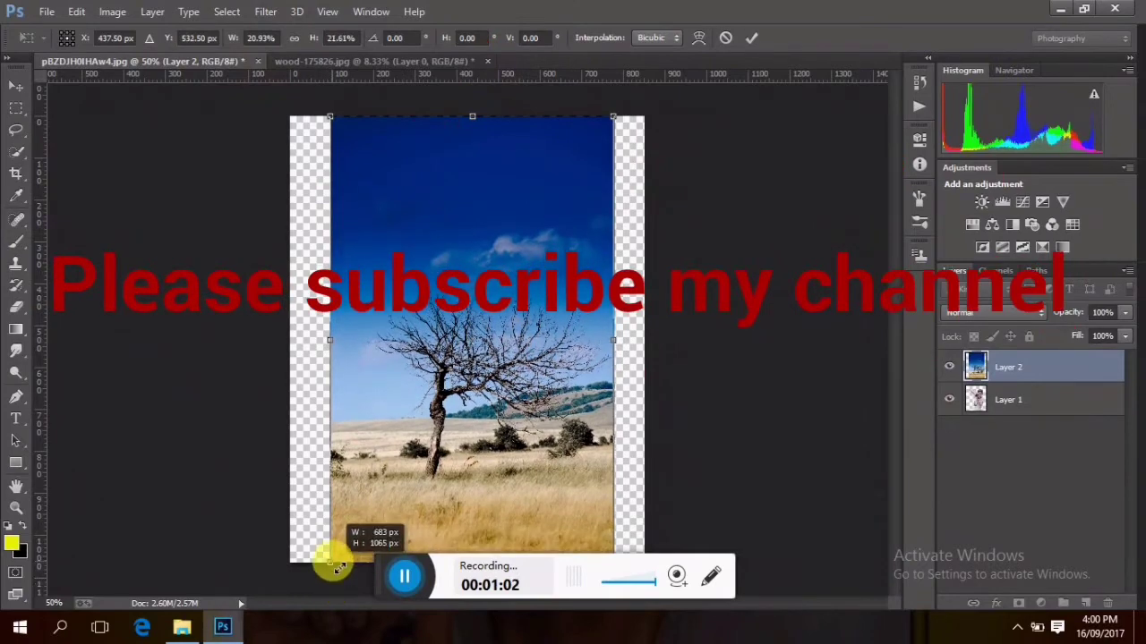
{"action": "left_click", "coordinate": [751, 38]}
{"action": "left_click_drag", "start_coordinate": [1056, 394], "coordinate": [1050, 370]}
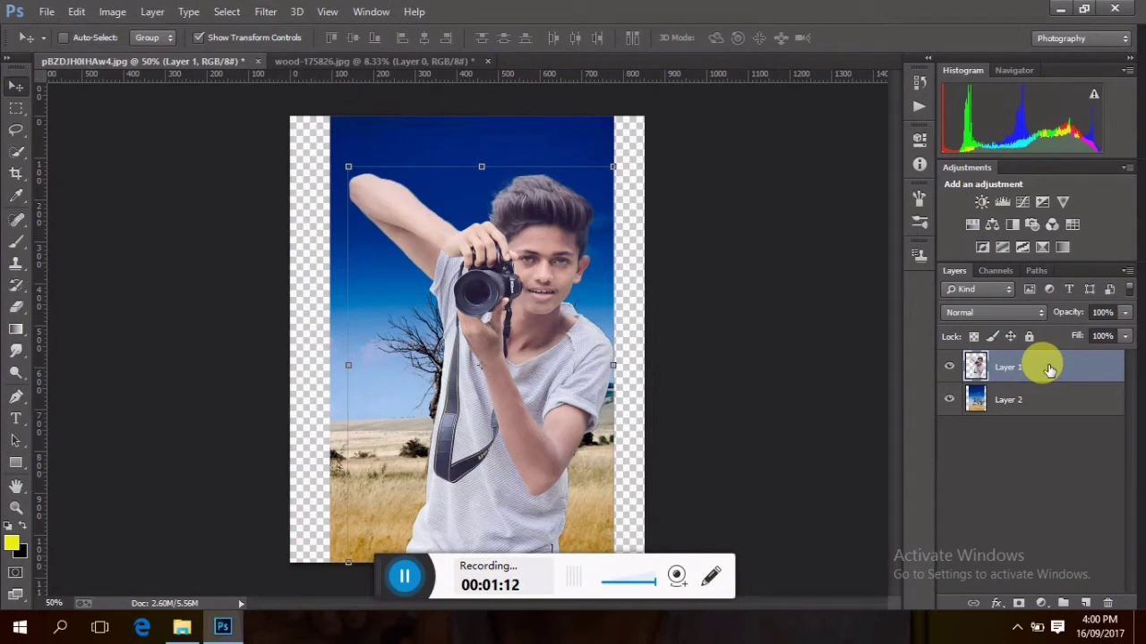
Step: Crop away the transparent sides so the canvas matches the landscape's width
{"action": "left_click", "coordinate": [15, 173]}
{"action": "left_click_drag", "start_coordinate": [286, 298], "coordinate": [320, 298]}
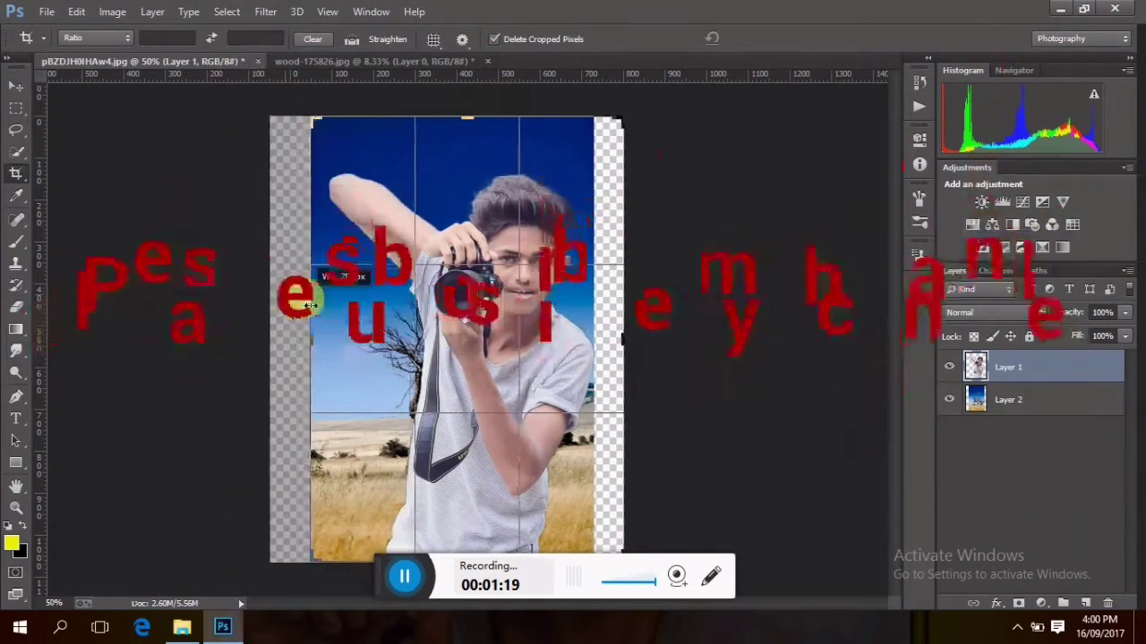
{"action": "left_click_drag", "start_coordinate": [627, 328], "coordinate": [624, 334]}
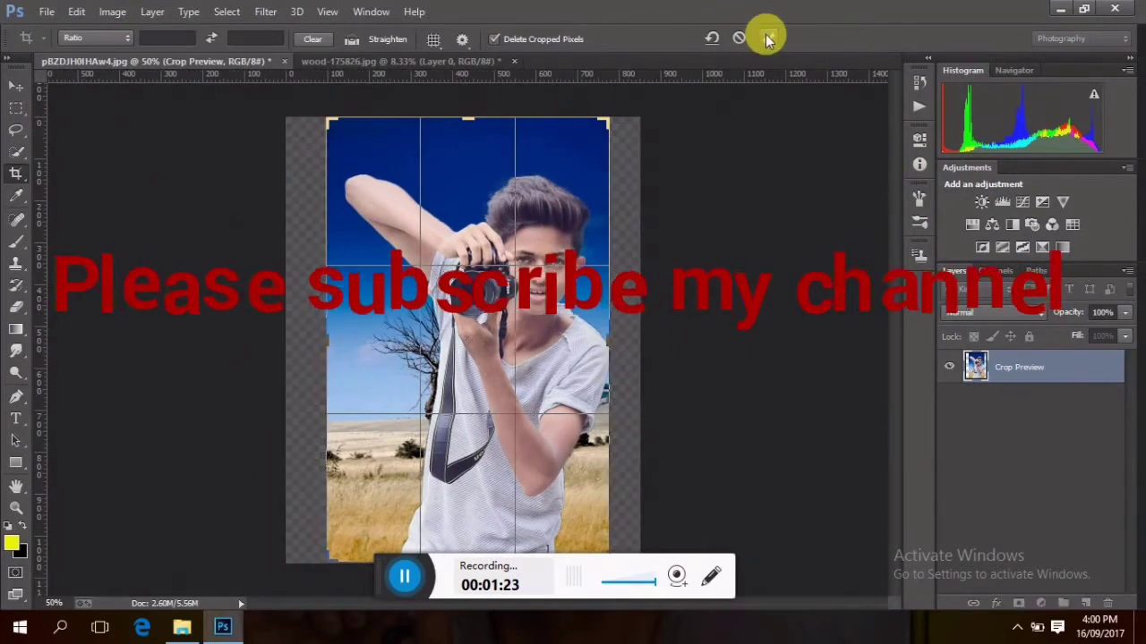
{"action": "left_click", "coordinate": [765, 36]}
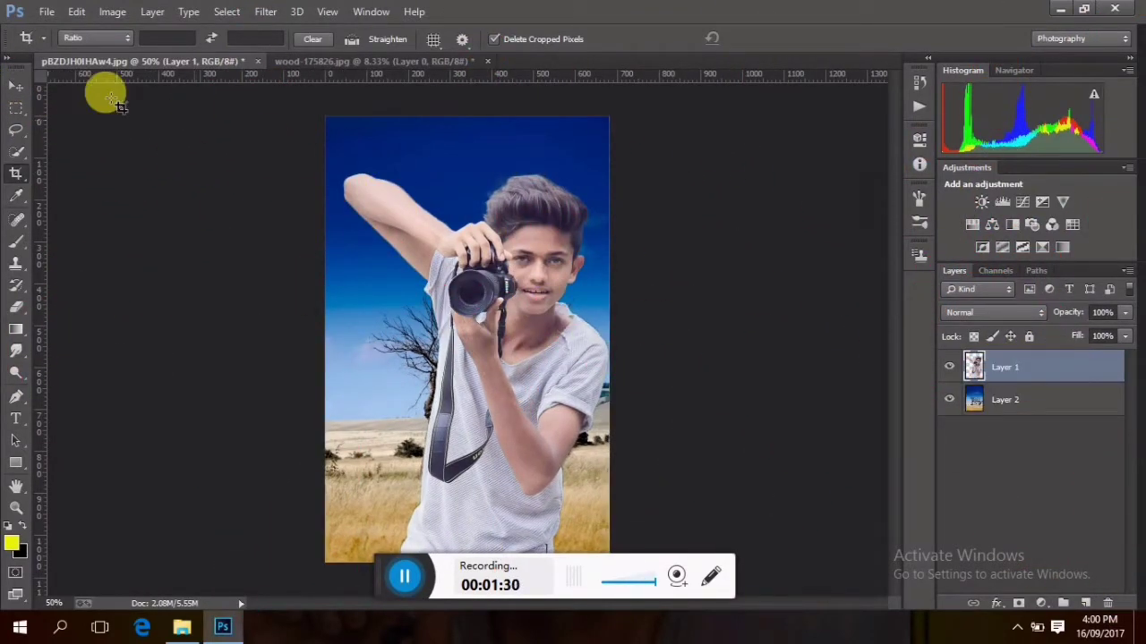
Step: Shrink the boy layer to about 79% and shift it slightly left
{"action": "left_click", "coordinate": [15, 85]}
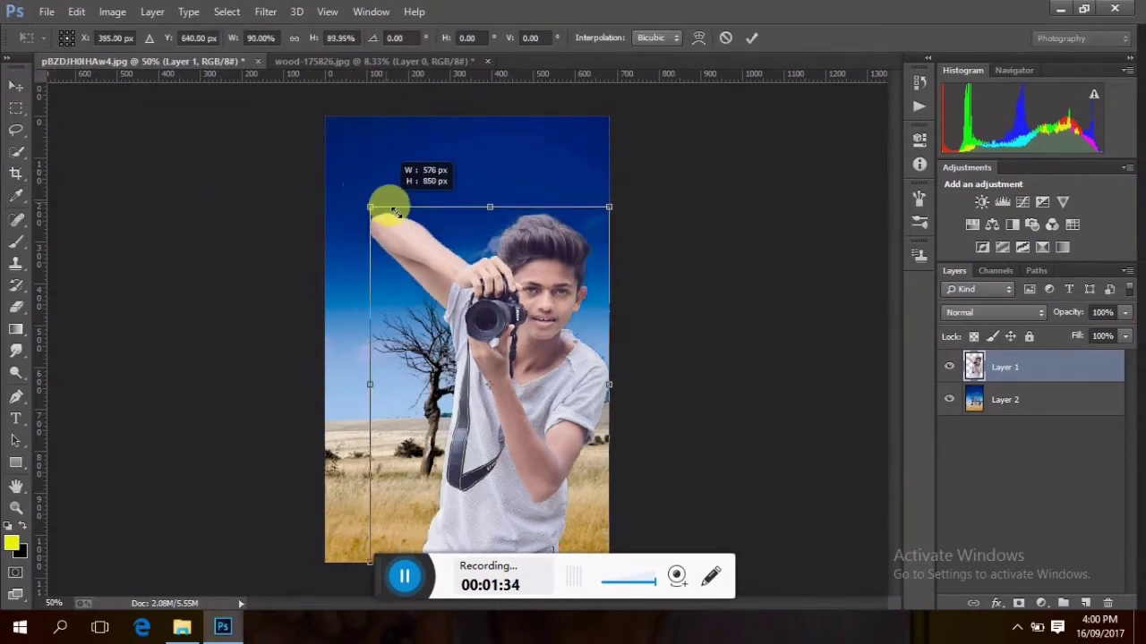
{"action": "left_click_drag", "start_coordinate": [345, 169], "coordinate": [385, 223]}
{"action": "left_click_drag", "start_coordinate": [544, 385], "coordinate": [516, 390]}
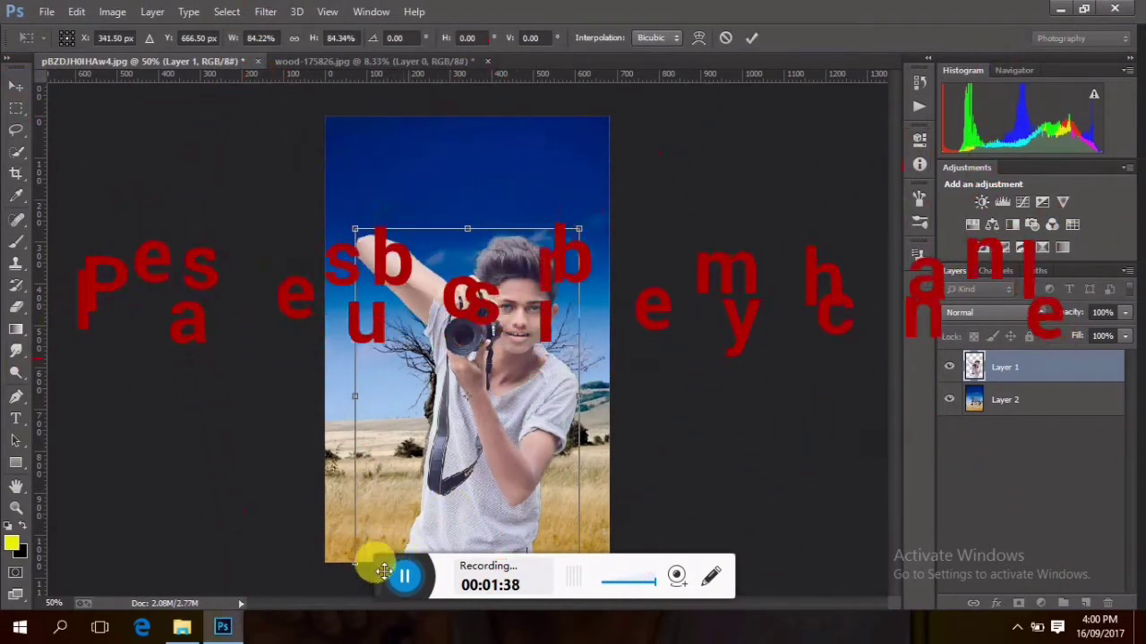
{"action": "left_click_drag", "start_coordinate": [376, 554], "coordinate": [396, 582]}
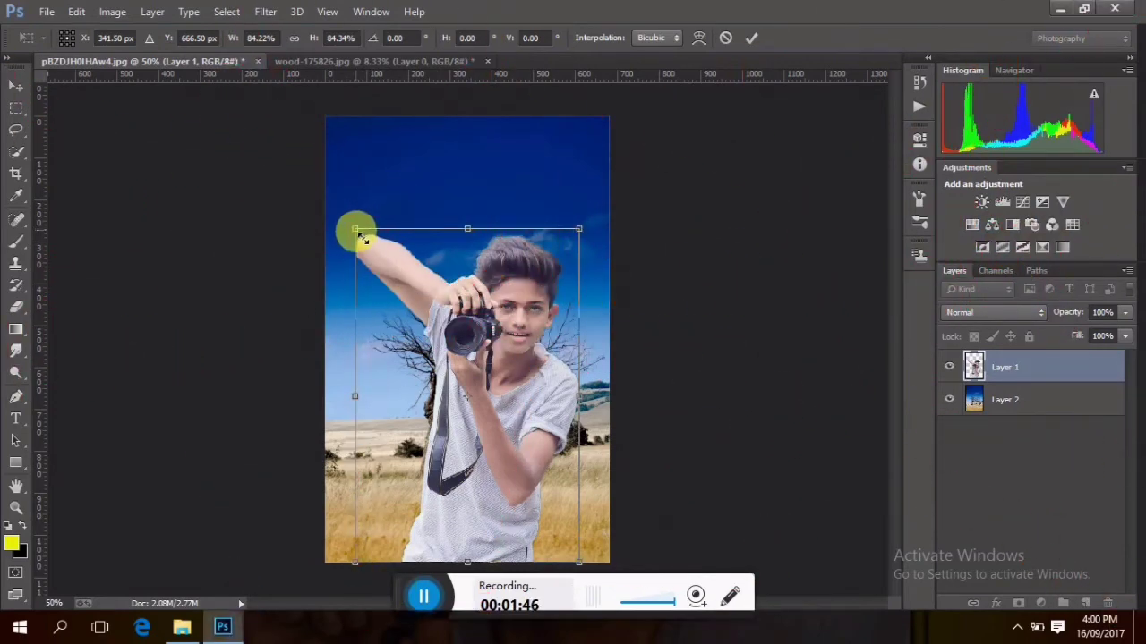
{"action": "left_click_drag", "start_coordinate": [363, 237], "coordinate": [371, 249]}
{"action": "left_click_drag", "start_coordinate": [514, 375], "coordinate": [495, 375]}
{"action": "left_click", "coordinate": [750, 38]}
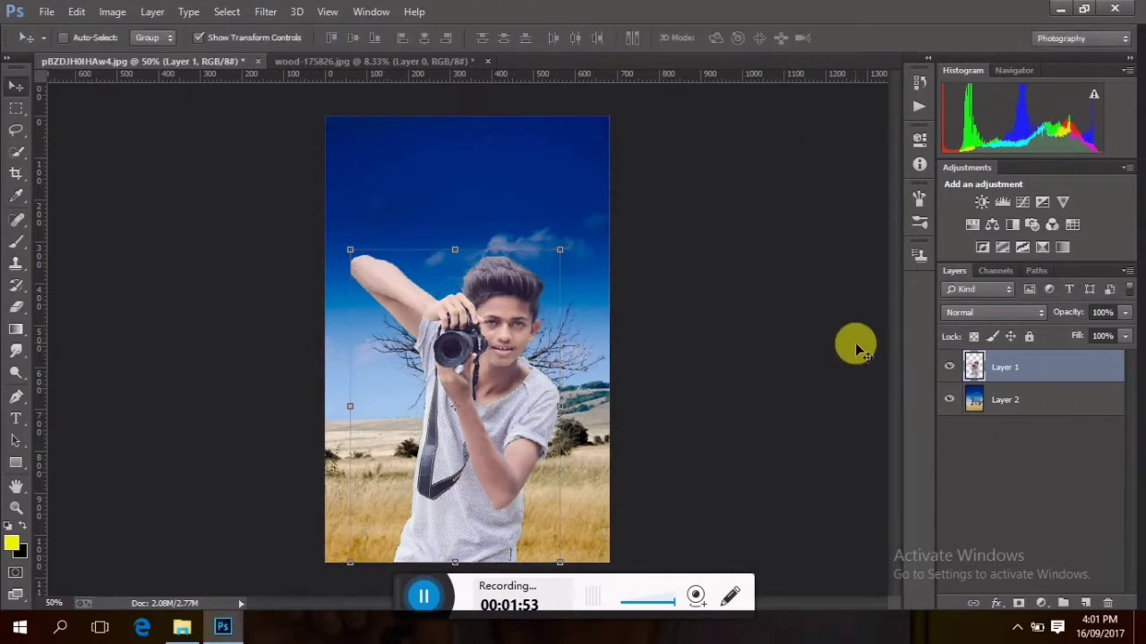
Step: Apply a Gaussian Blur of radius 12.7 to the tree background layer
{"action": "left_click", "coordinate": [1041, 403]}
{"action": "left_click", "coordinate": [265, 11]}
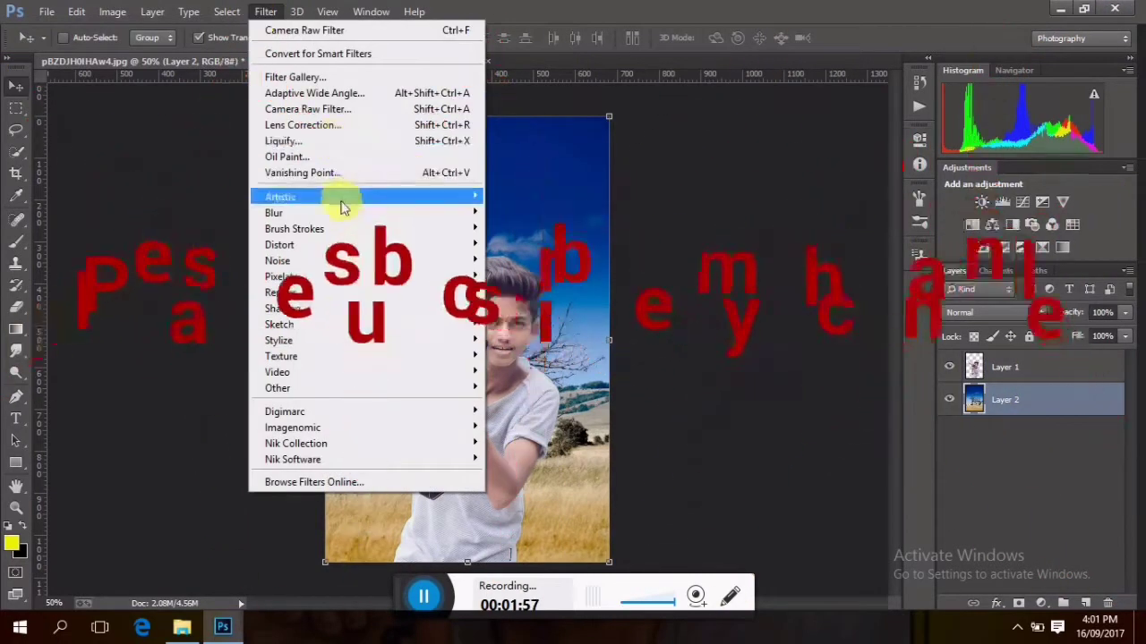
{"action": "mouse_move", "coordinate": [274, 213]}
{"action": "left_click", "coordinate": [529, 328]}
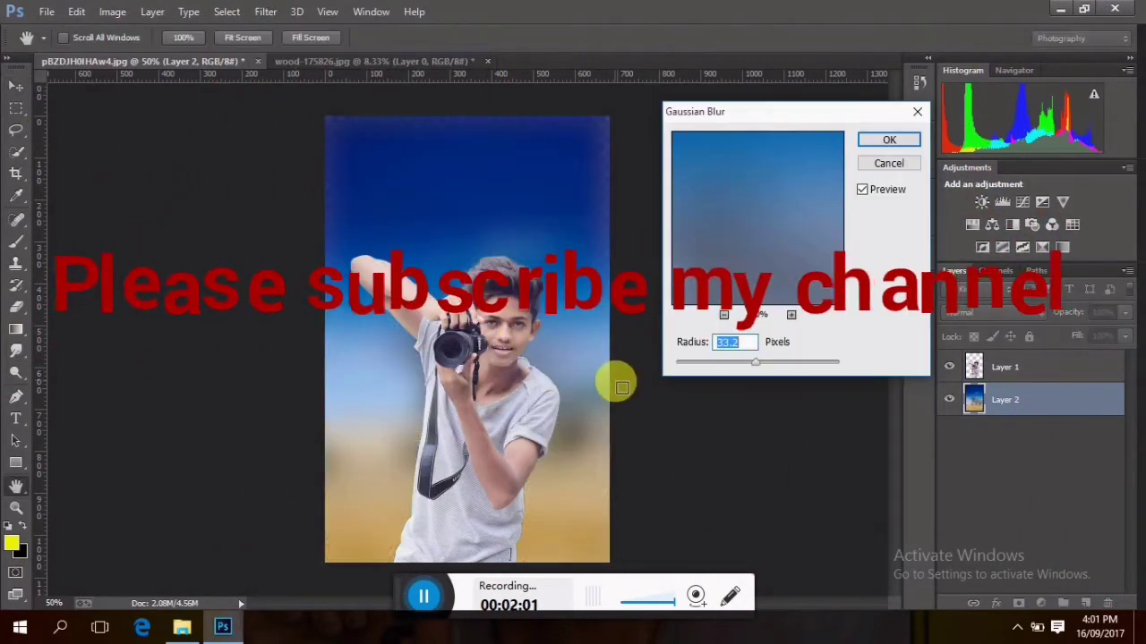
{"action": "left_click_drag", "start_coordinate": [755, 362], "coordinate": [741, 359]}
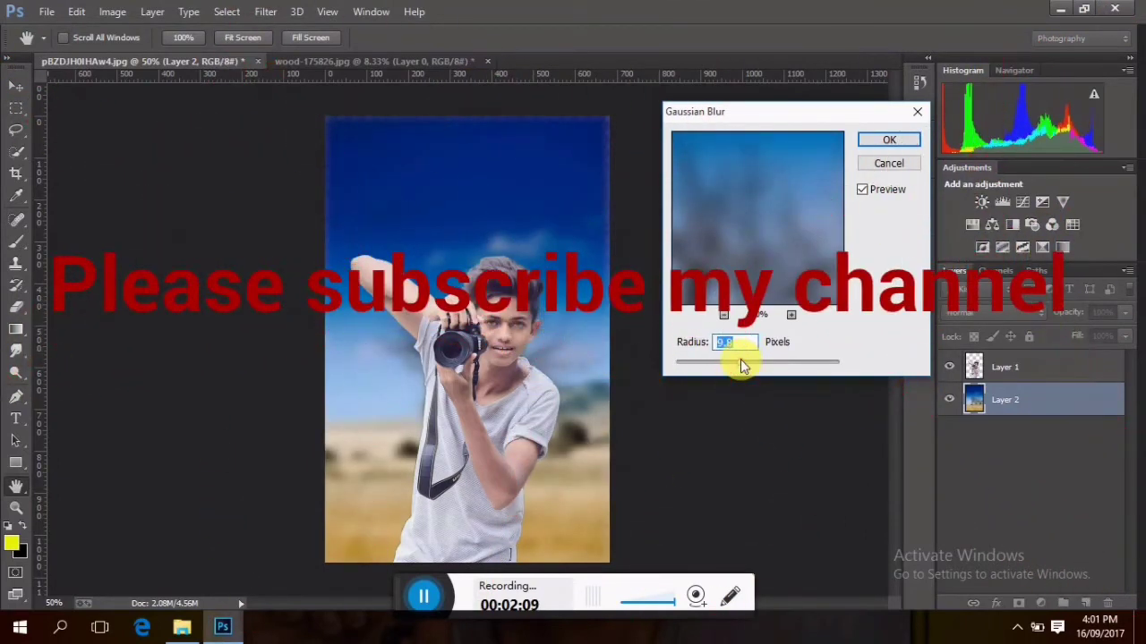
{"action": "left_click", "coordinate": [890, 140]}
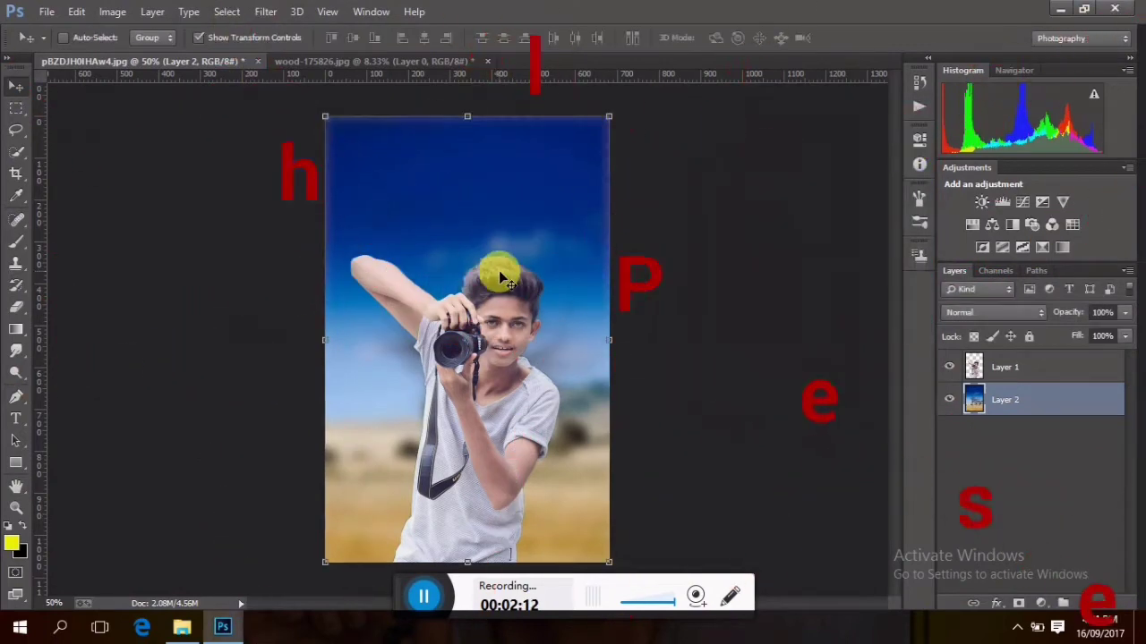
Step: Enlarge the blurred background to about 103% to cover the canvas edges
{"action": "left_click_drag", "start_coordinate": [325, 116], "coordinate": [318, 108]}
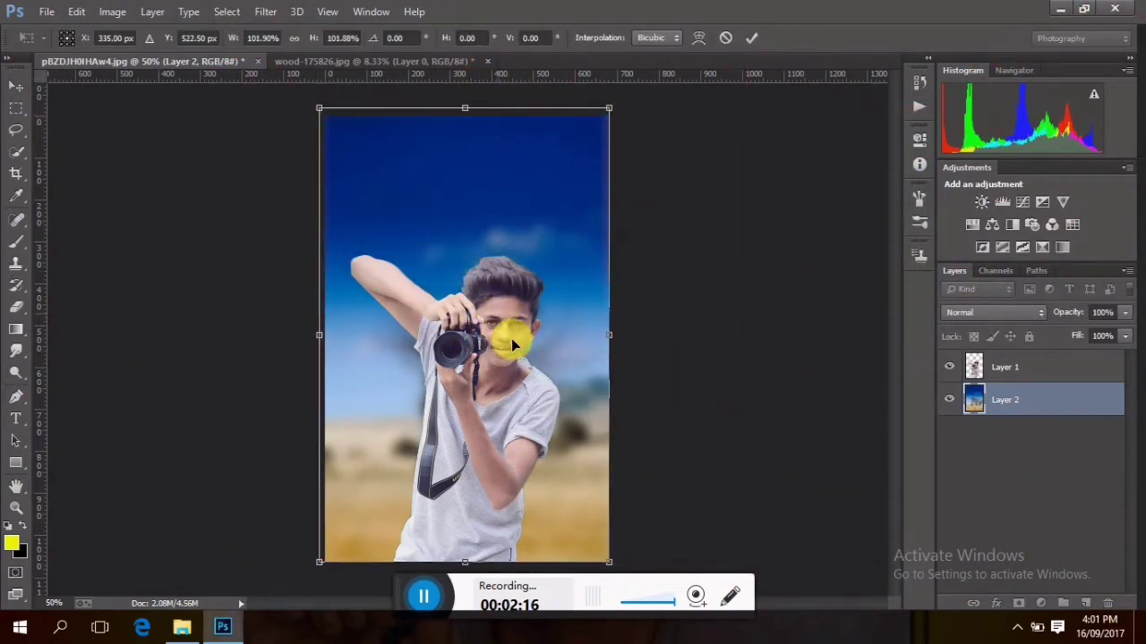
{"action": "left_click_drag", "start_coordinate": [609, 563], "coordinate": [612, 567]}
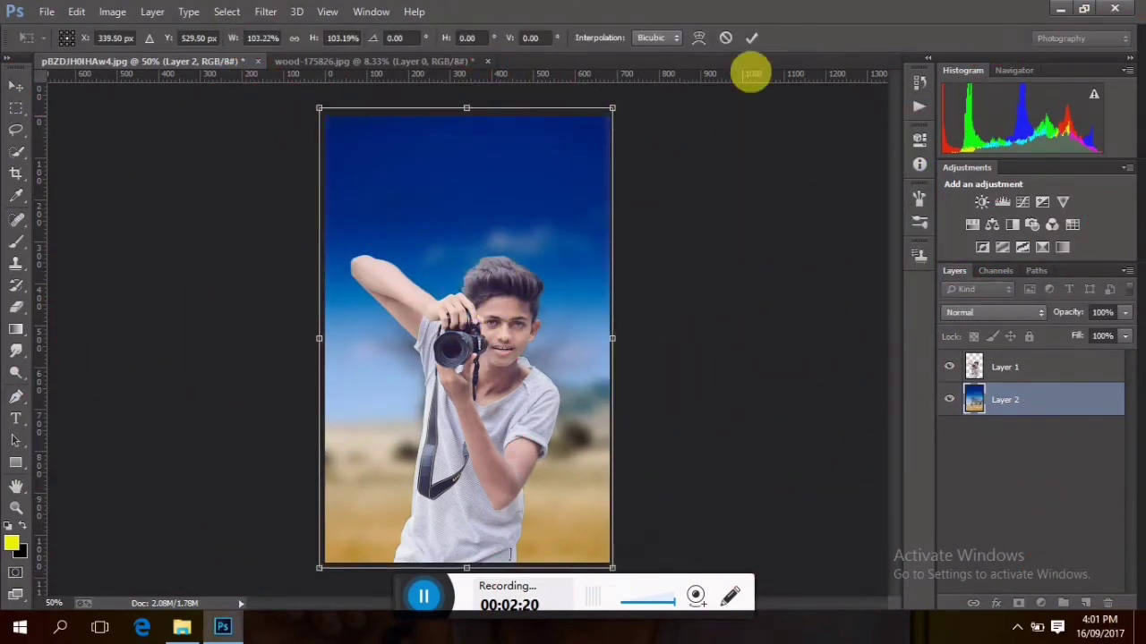
{"action": "left_click", "coordinate": [751, 37]}
Step: Camera Raw the boy layer with Highlights -25 and Blues saturation +28
{"action": "left_click", "coordinate": [1056, 367]}
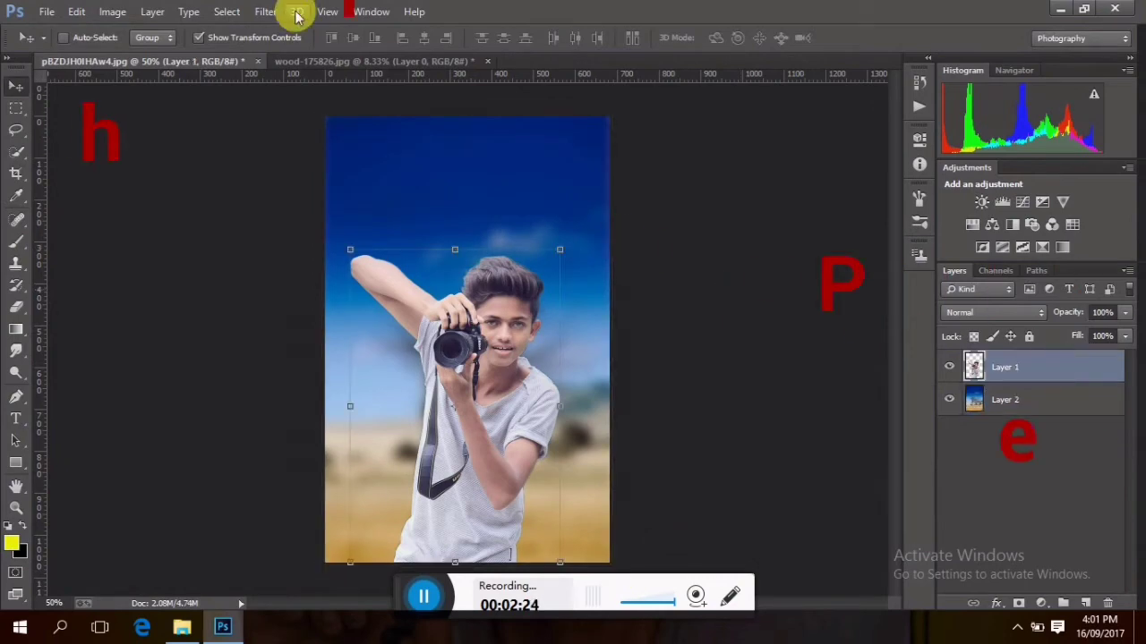
{"action": "left_click", "coordinate": [265, 11]}
{"action": "left_click", "coordinate": [319, 109]}
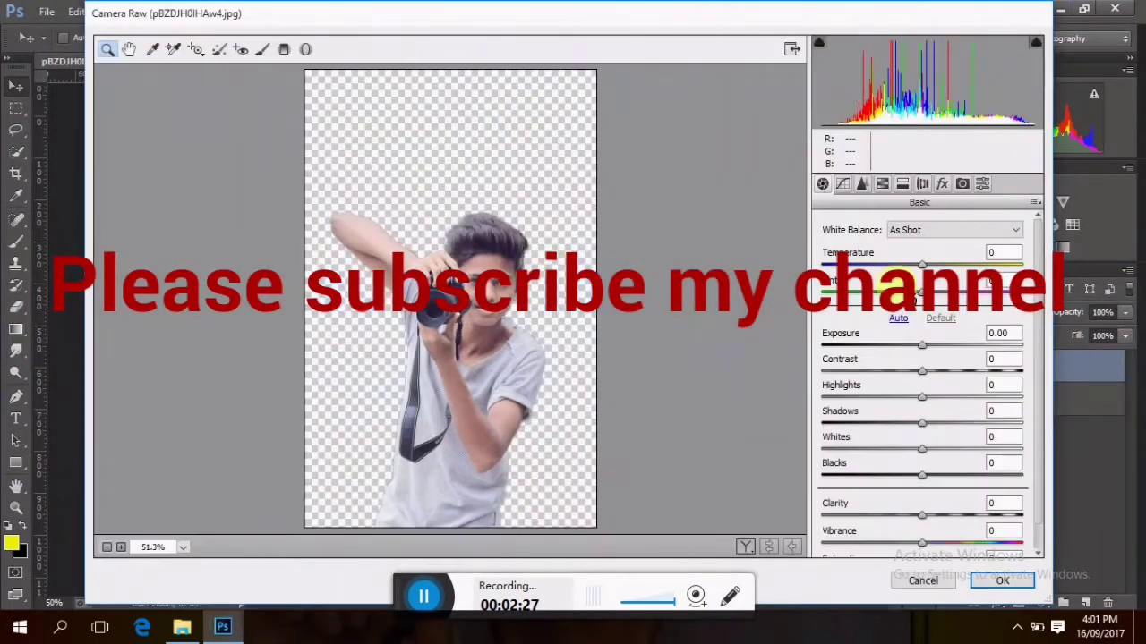
{"action": "mouse_move", "coordinate": [922, 397]}
{"action": "left_mouse_down"}
{"action": "mouse_move", "coordinate": [899, 397]}
{"action": "mouse_move", "coordinate": [938, 422]}
{"action": "left_mouse_up"}
{"action": "left_click", "coordinate": [882, 184]}
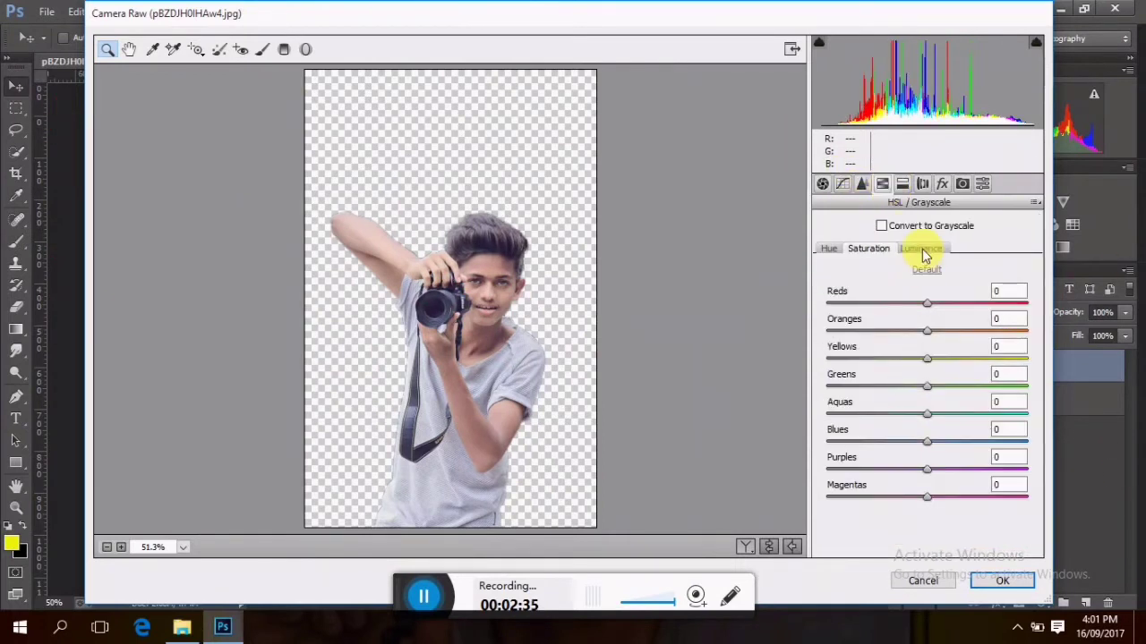
{"action": "left_click", "coordinate": [924, 249]}
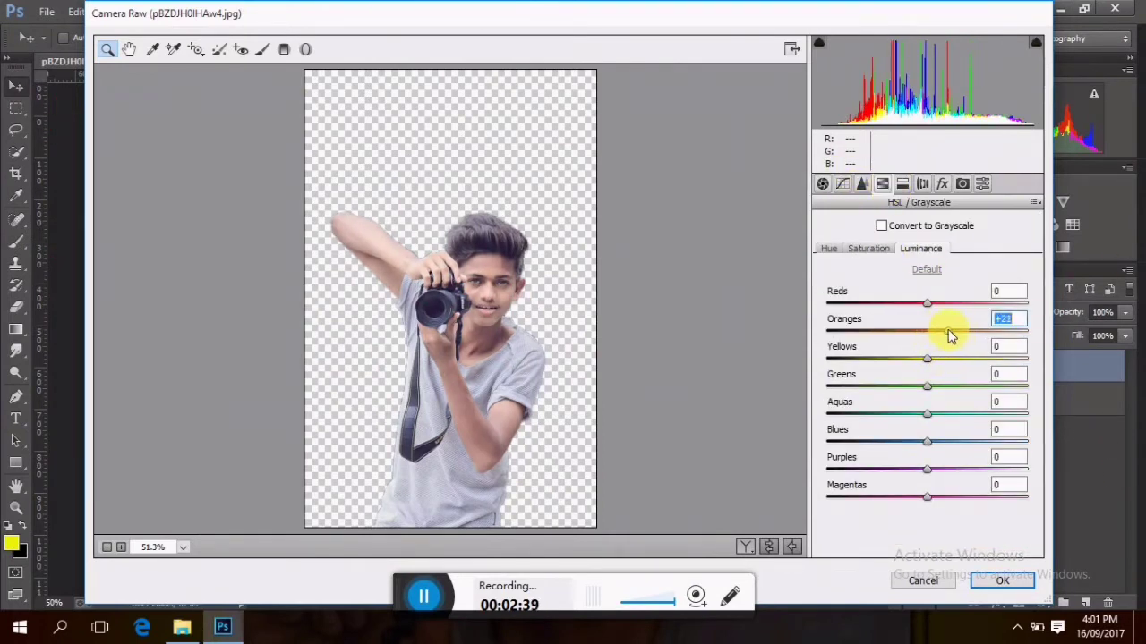
{"action": "left_click", "coordinate": [862, 248]}
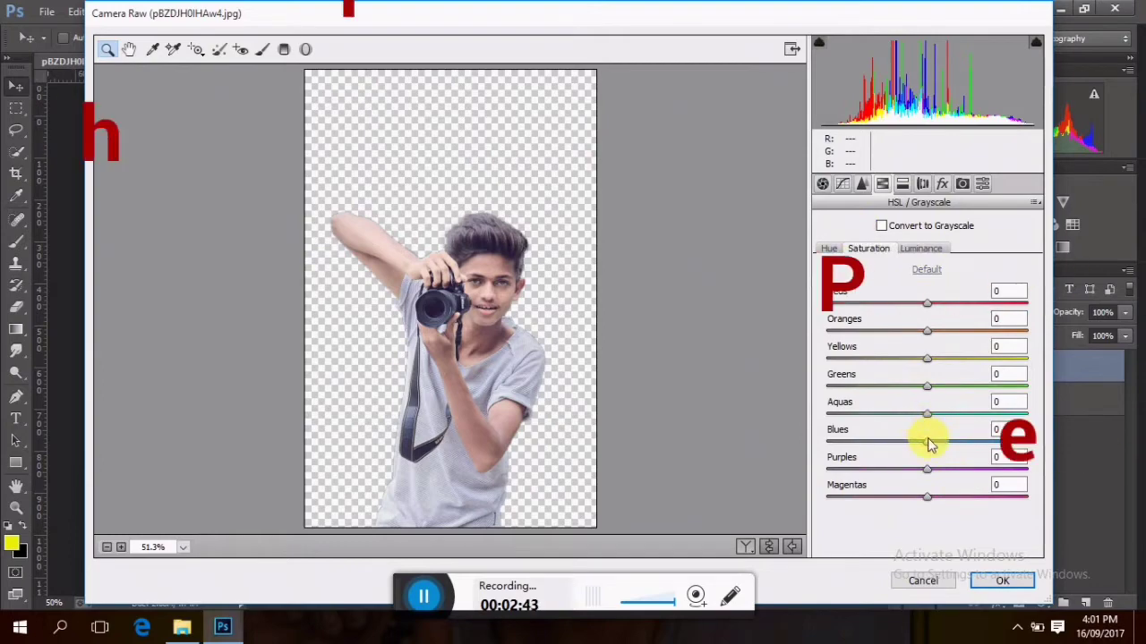
{"action": "left_click_drag", "start_coordinate": [928, 439], "coordinate": [954, 440]}
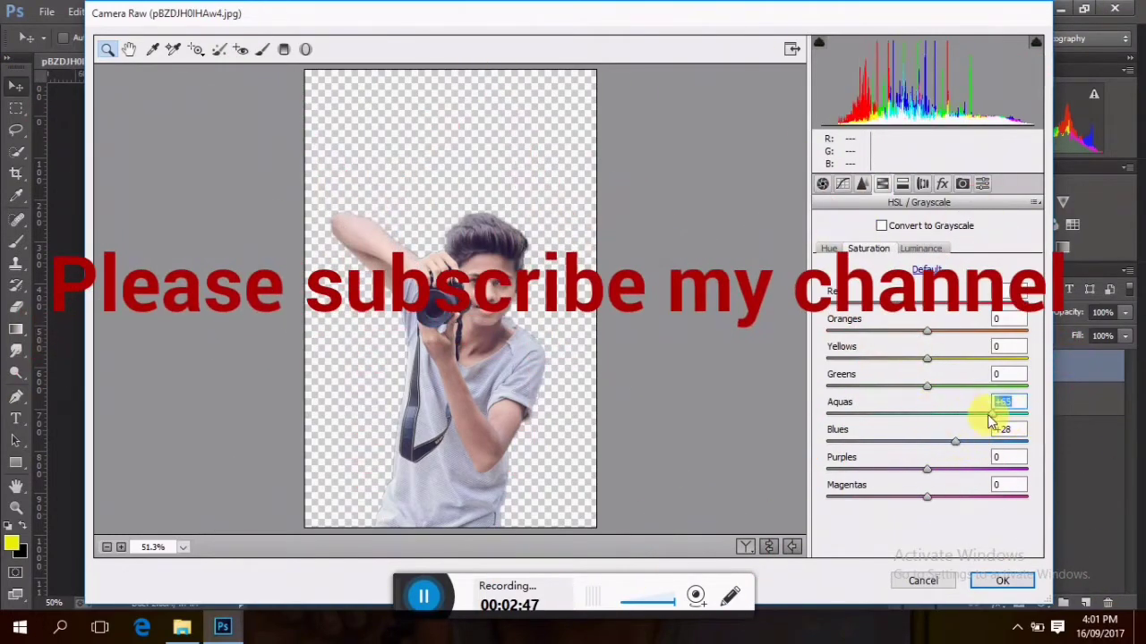
{"action": "left_click", "coordinate": [1002, 581]}
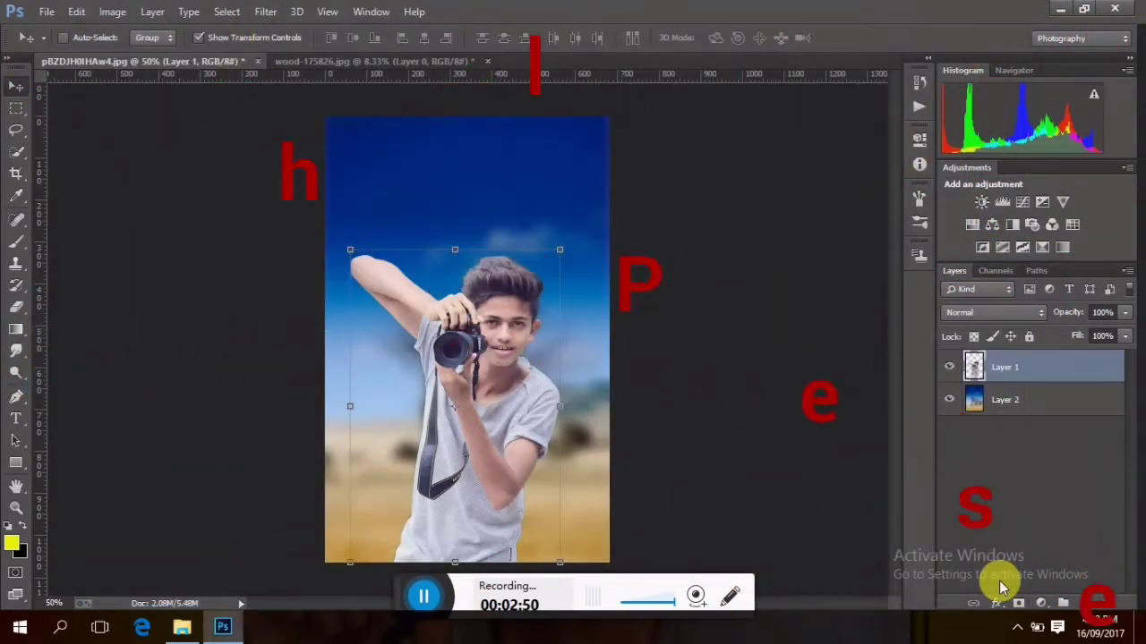
Step: Merge the visible boy and sky layers, then duplicate the merged layer
{"action": "right_click", "coordinate": [1037, 367]}
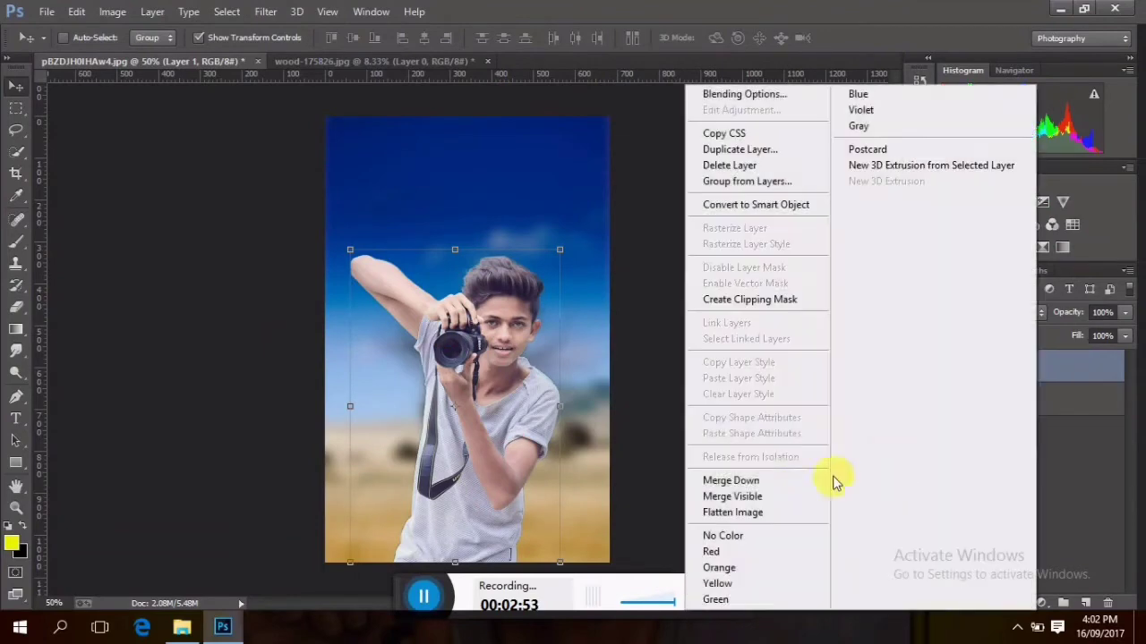
{"action": "left_click", "coordinate": [784, 494]}
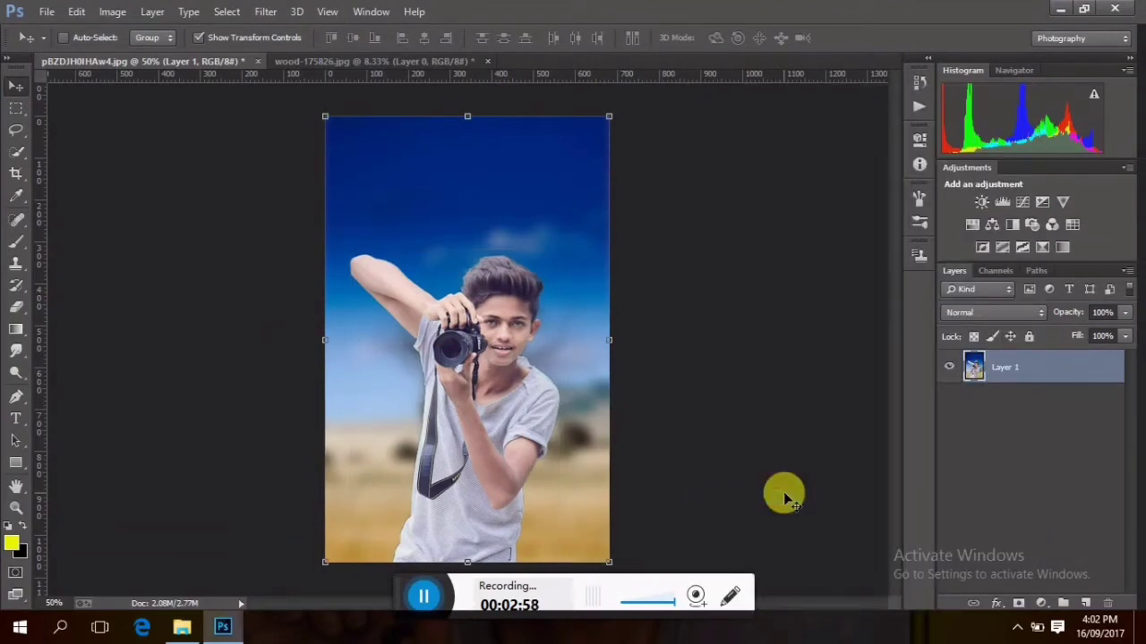
{"action": "key", "text": "ctrl+j"}
Step: Grade the copy in Camera Raw: cooler temperature, dark vignette, Blacks -16, Oranges luminance +13
{"action": "left_click", "coordinate": [263, 12]}
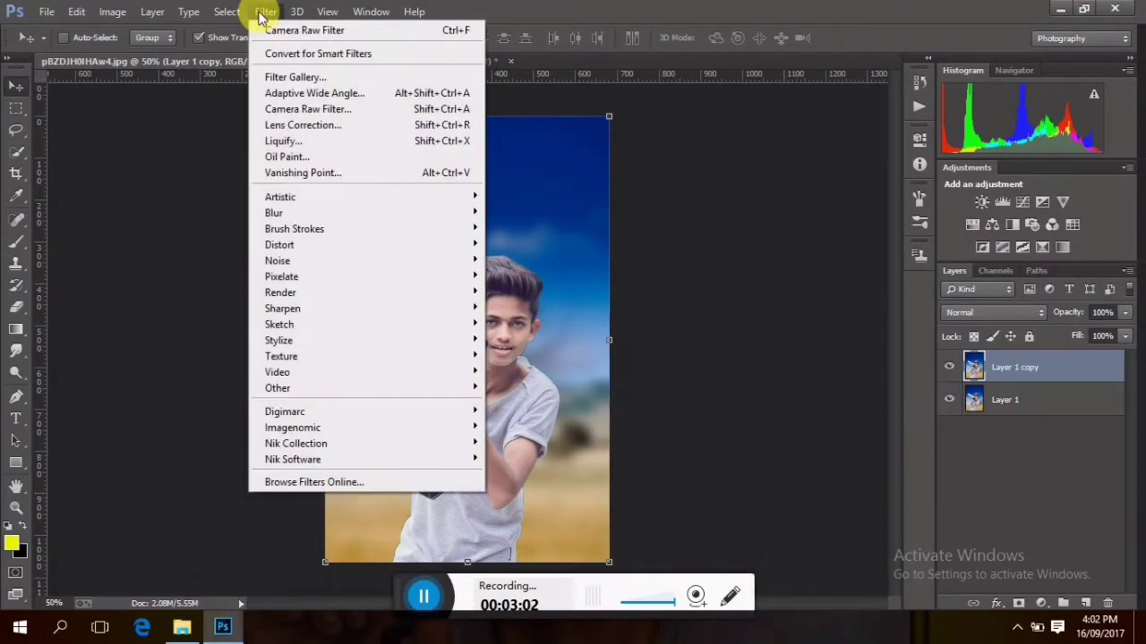
{"action": "left_click", "coordinate": [315, 109]}
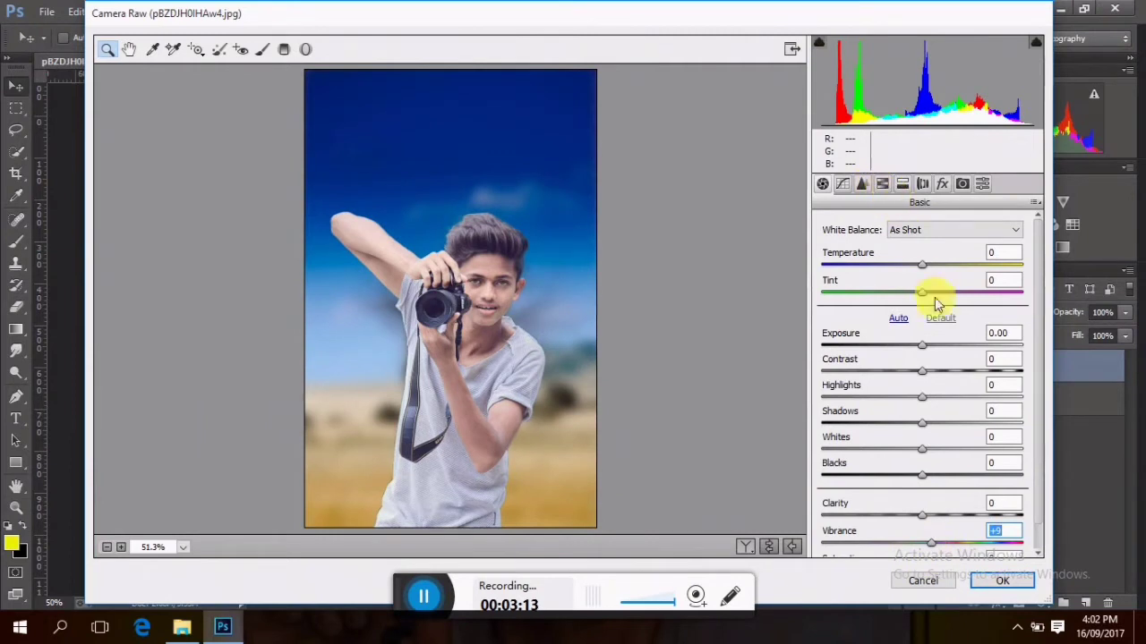
{"action": "left_click_drag", "start_coordinate": [924, 269], "coordinate": [920, 270]}
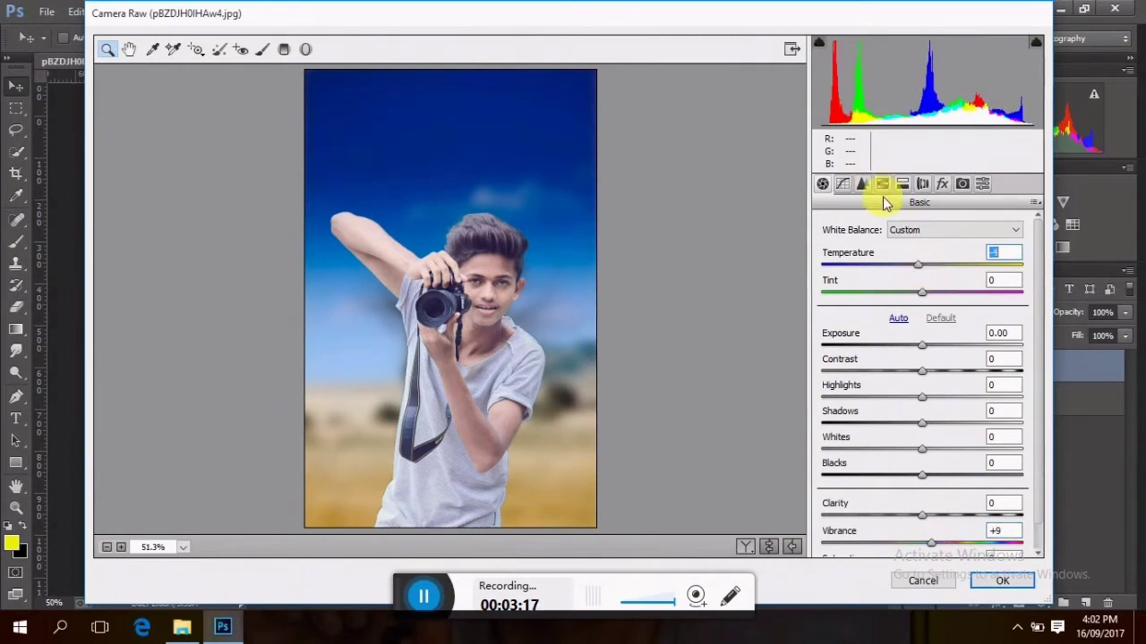
{"action": "left_click", "coordinate": [882, 184]}
{"action": "left_click", "coordinate": [942, 184]}
{"action": "left_click_drag", "start_coordinate": [927, 401], "coordinate": [904, 401]}
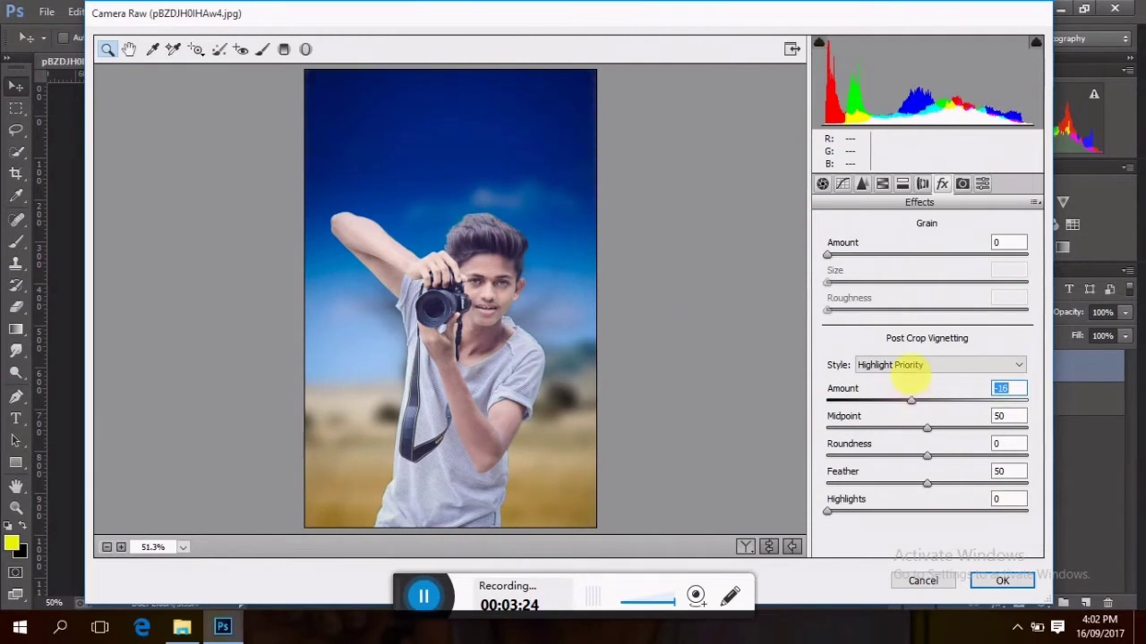
{"action": "left_click", "coordinate": [822, 184]}
{"action": "left_click_drag", "start_coordinate": [919, 479], "coordinate": [908, 475]}
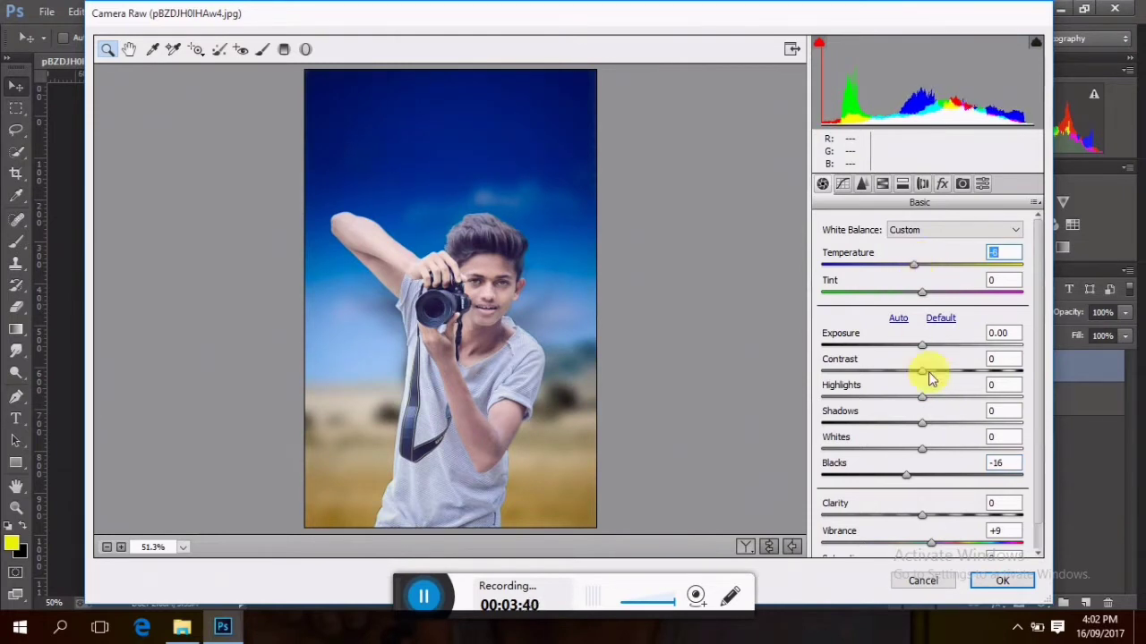
{"action": "left_click", "coordinate": [882, 183]}
{"action": "left_click", "coordinate": [913, 249]}
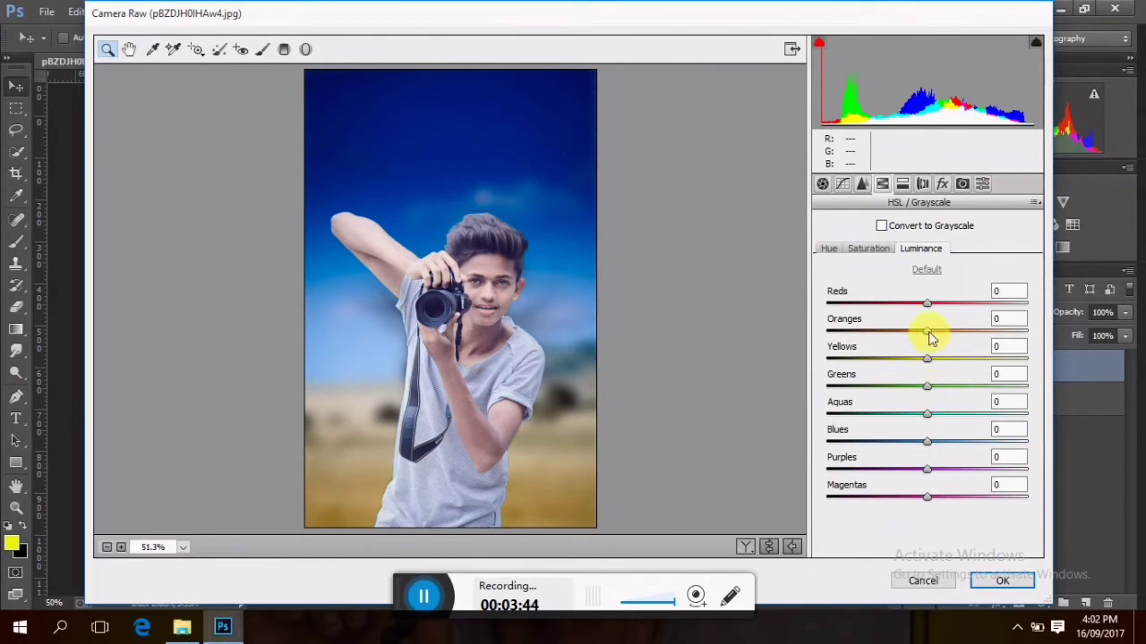
{"action": "left_click", "coordinate": [994, 582]}
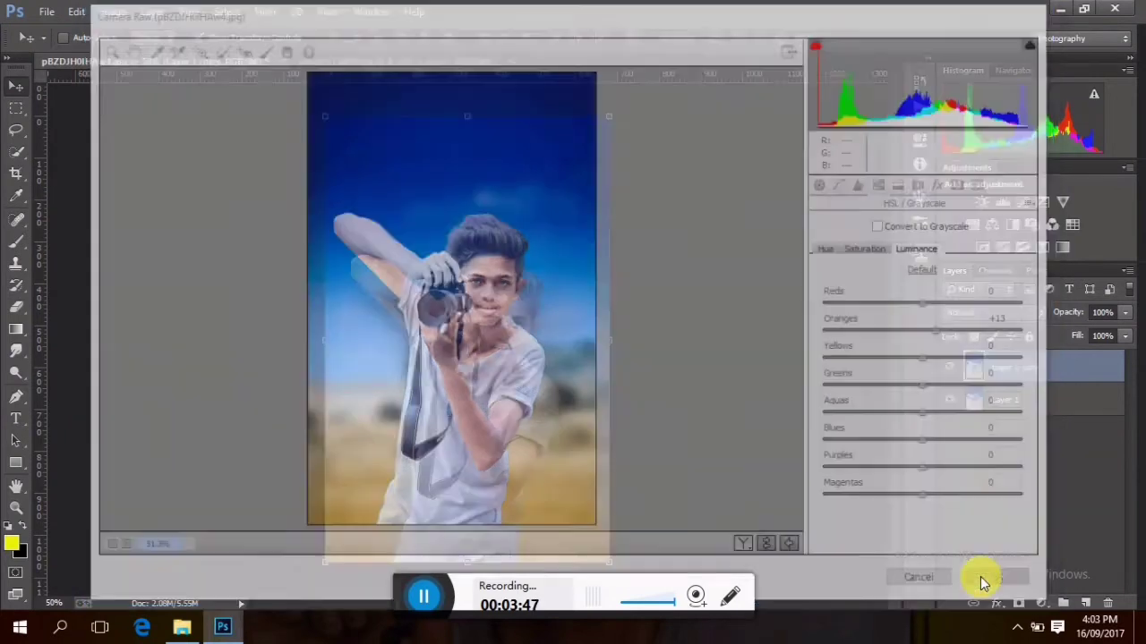
Step: Duplicate the layer, apply Imagenomic Portraiture skin smoothing, then merge all visible layers
{"action": "key", "text": "ctrl+j"}
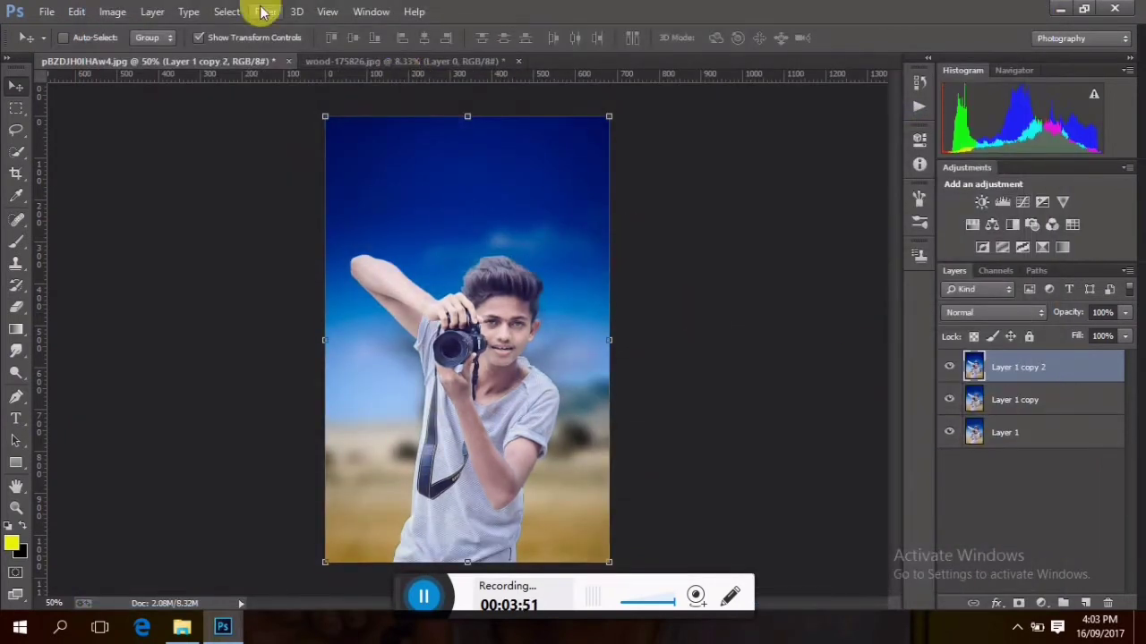
{"action": "left_click", "coordinate": [262, 12]}
{"action": "left_click", "coordinate": [531, 444]}
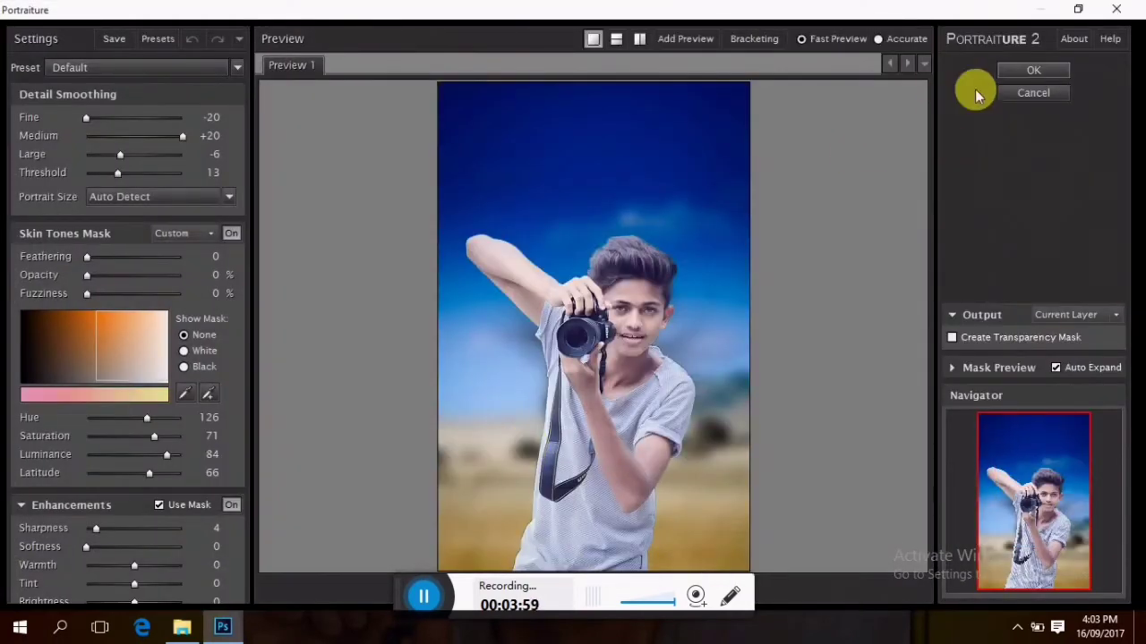
{"action": "left_click", "coordinate": [1006, 71]}
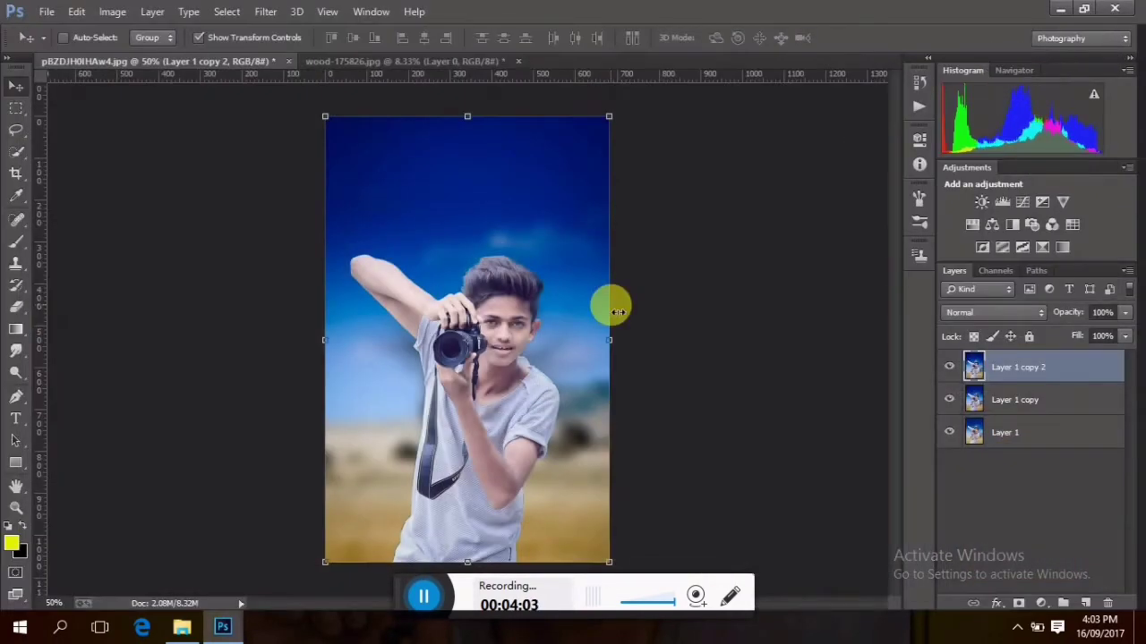
{"action": "right_click", "coordinate": [1016, 367]}
{"action": "left_click", "coordinate": [741, 499]}
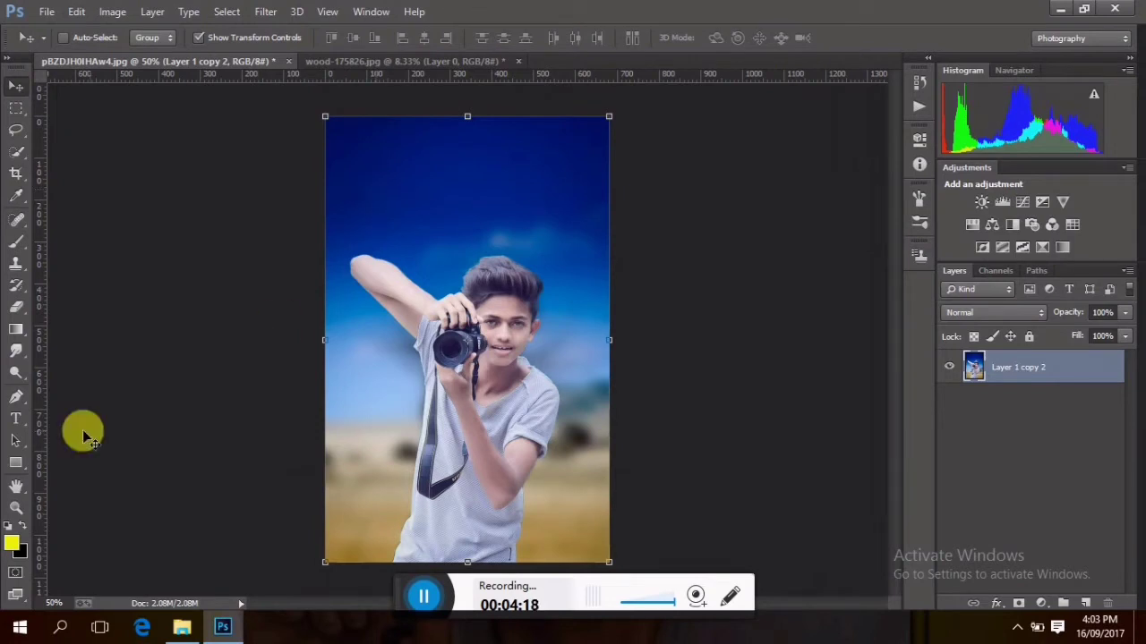
Step: Type 'LIGHTS' in white Stencil 48 pt in the upper sky
{"action": "left_click", "coordinate": [16, 418]}
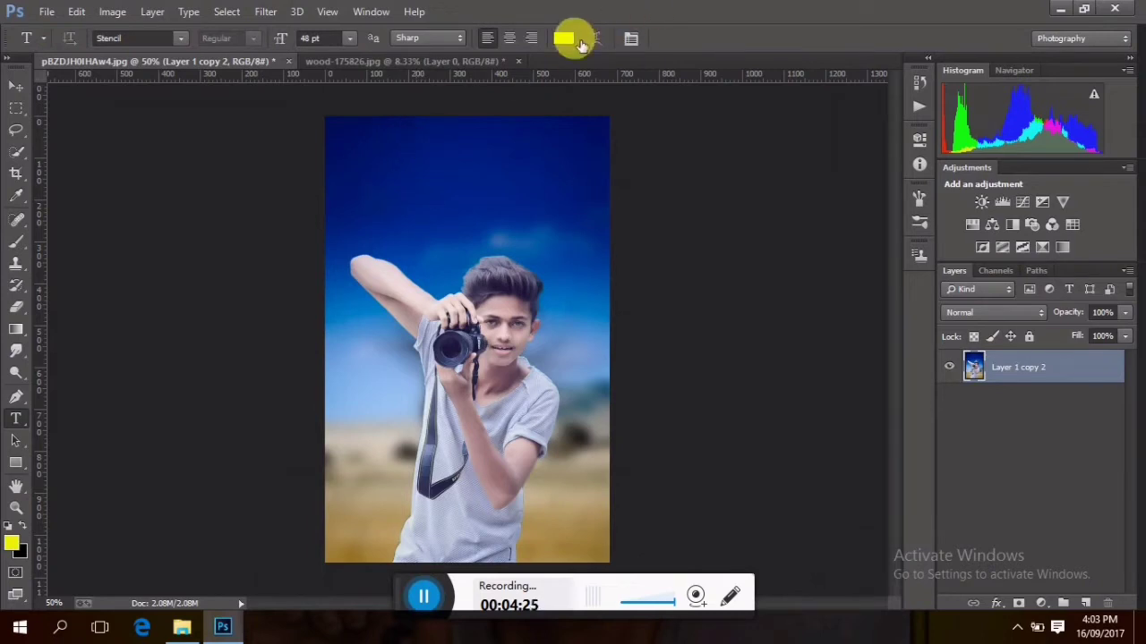
{"action": "left_click", "coordinate": [563, 37]}
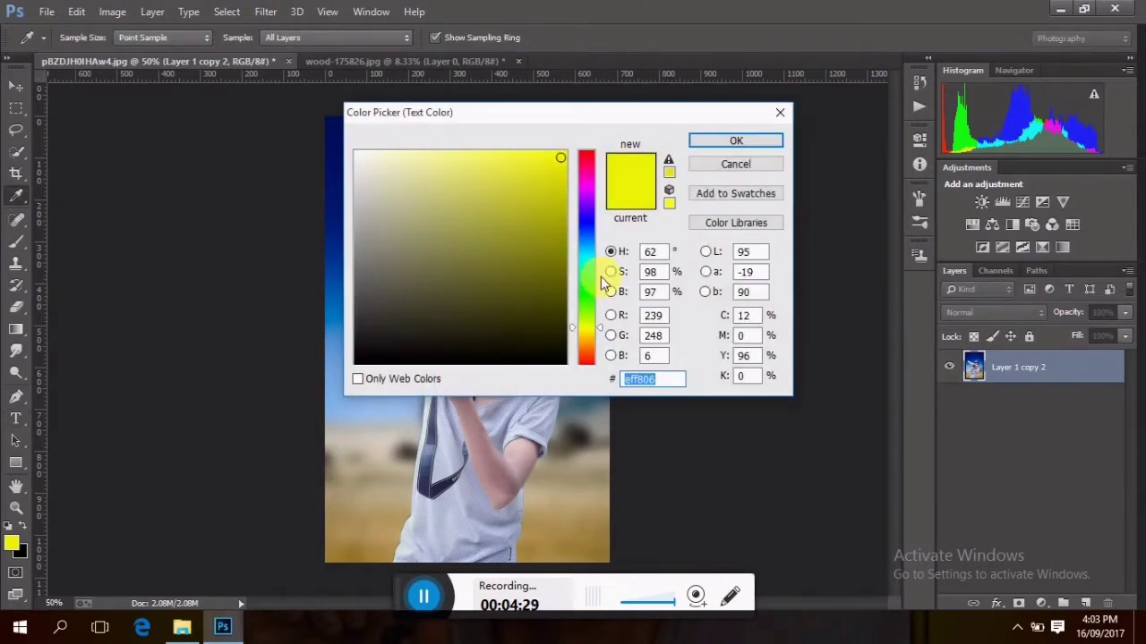
{"action": "left_click", "coordinate": [362, 158]}
{"action": "left_click", "coordinate": [741, 143]}
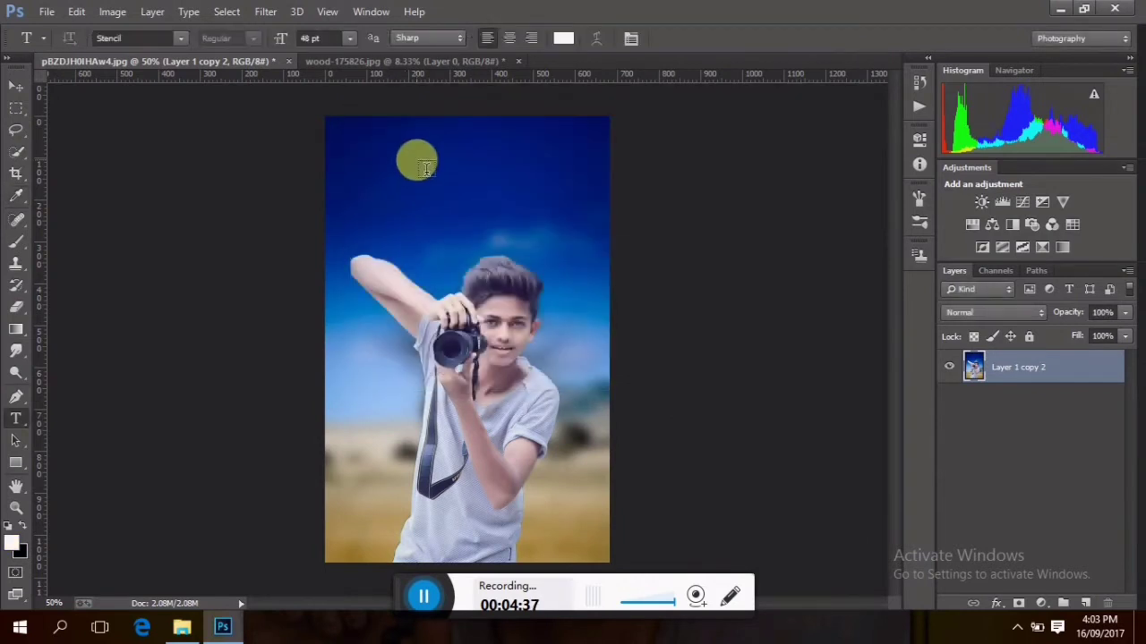
{"action": "left_click", "coordinate": [400, 158]}
{"action": "type", "text": "LIGHTS"}
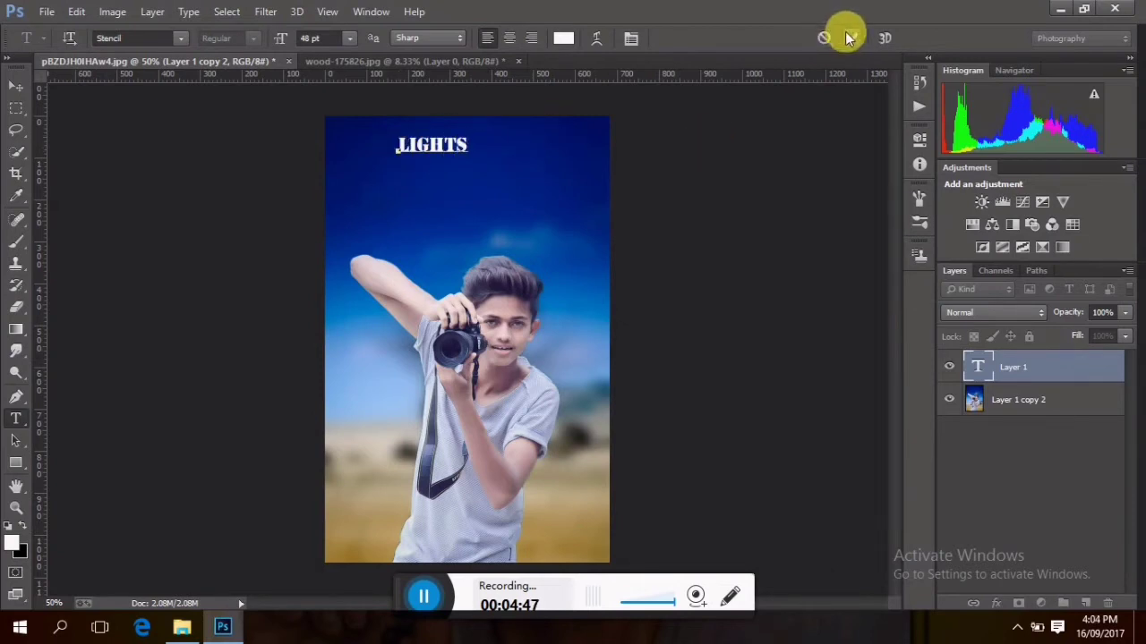
{"action": "left_click", "coordinate": [851, 38]}
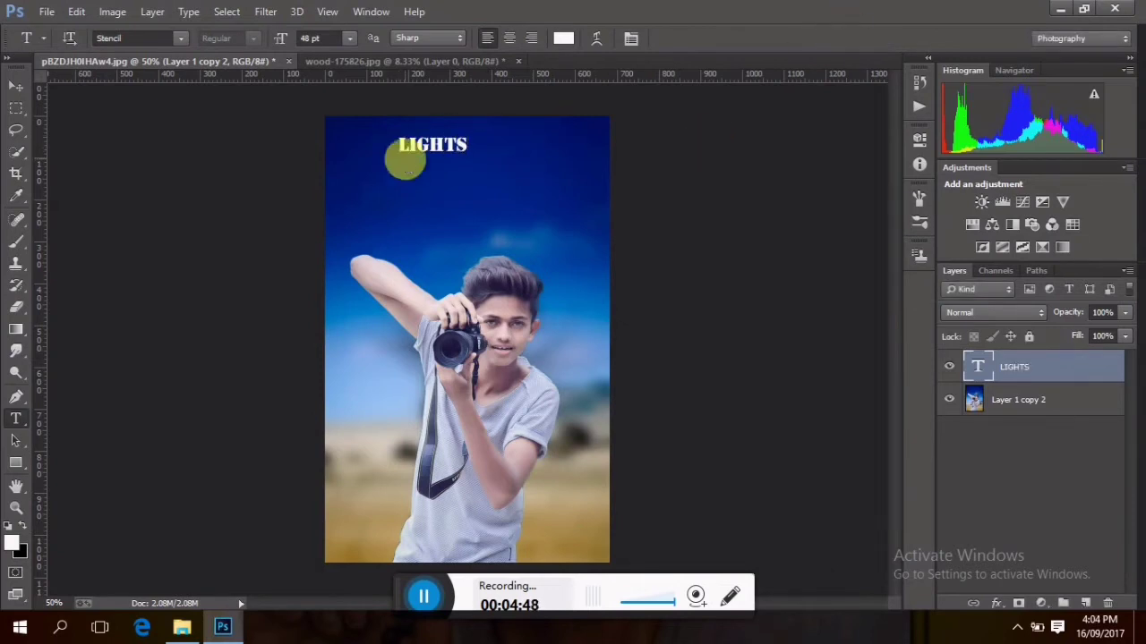
Step: Stretch the LIGHTS text wider and centre it near the top of the sky
{"action": "left_click", "coordinate": [18, 85]}
{"action": "left_click", "coordinate": [457, 153]}
{"action": "mouse_move", "coordinate": [472, 152]}
{"action": "left_mouse_down"}
{"action": "mouse_move", "coordinate": [525, 152]}
{"action": "mouse_move", "coordinate": [507, 173]}
{"action": "left_mouse_up"}
{"action": "left_click_drag", "start_coordinate": [403, 146], "coordinate": [409, 134]}
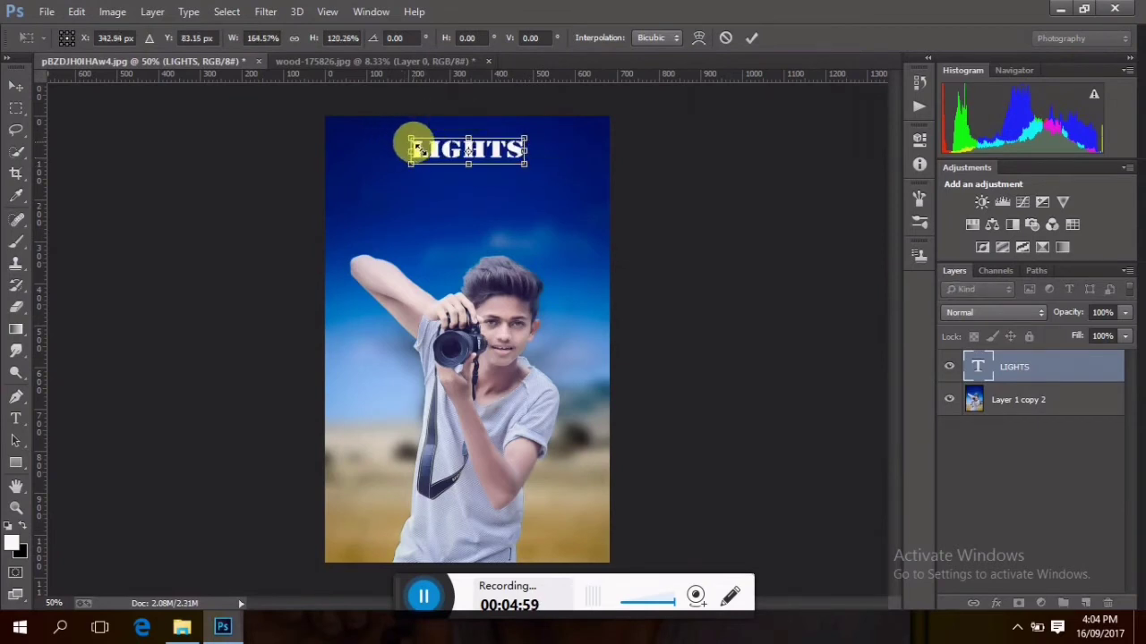
{"action": "left_click_drag", "start_coordinate": [479, 138], "coordinate": [479, 140]}
{"action": "left_click", "coordinate": [751, 37]}
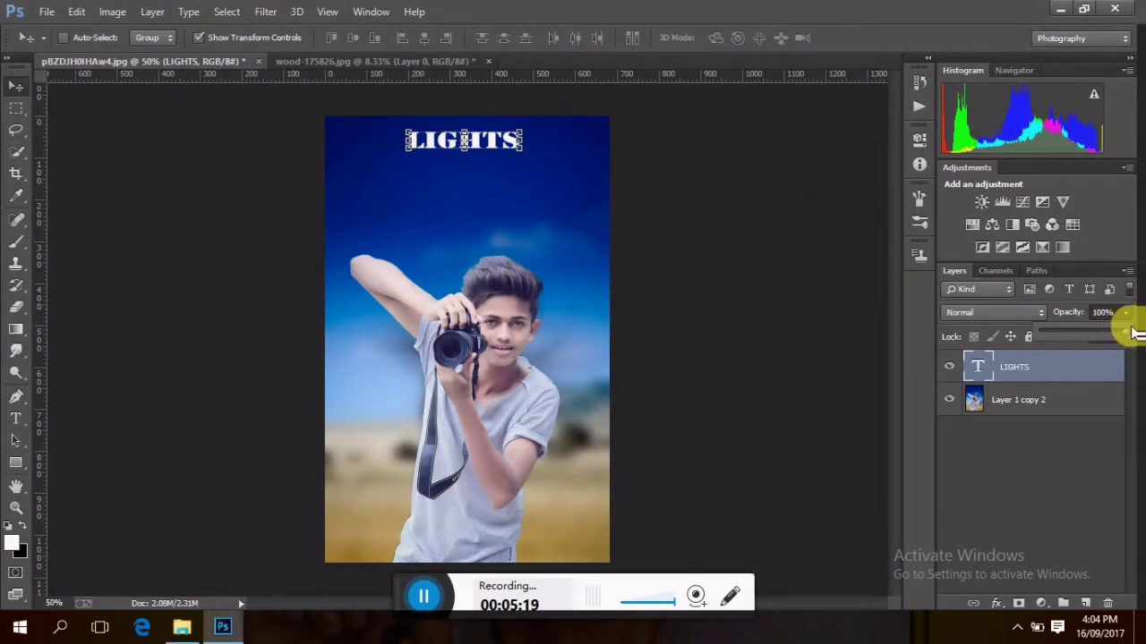
Step: Type 'CAMERA' in the white stencil text just below LIGHTS
{"action": "left_click", "coordinate": [15, 418]}
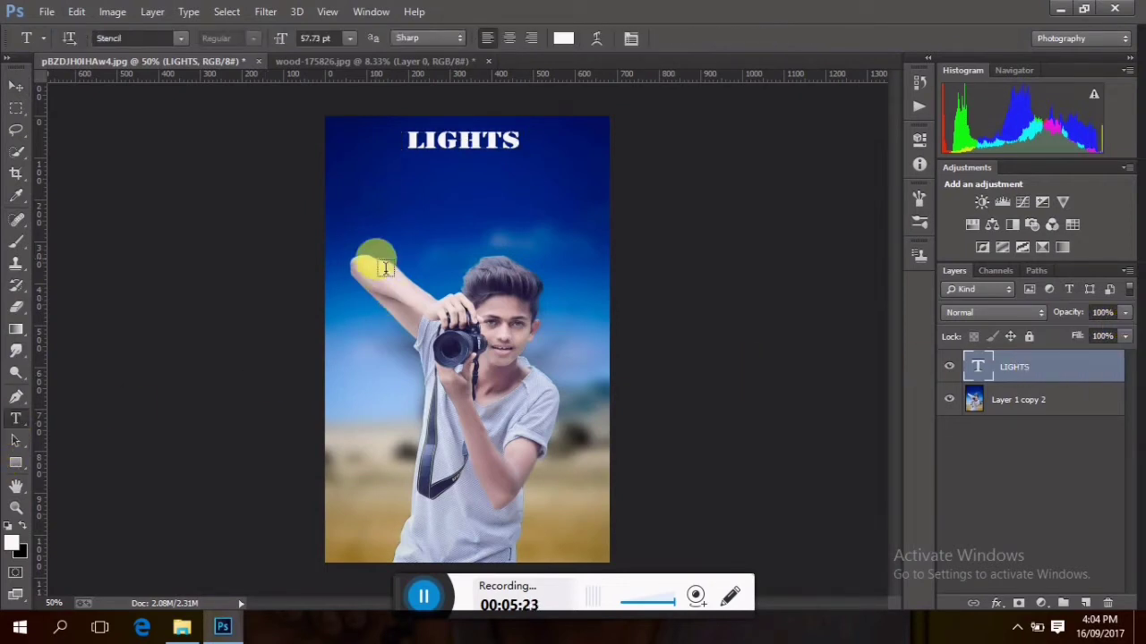
{"action": "left_click", "coordinate": [399, 182]}
{"action": "type", "text": "CAMERA"}
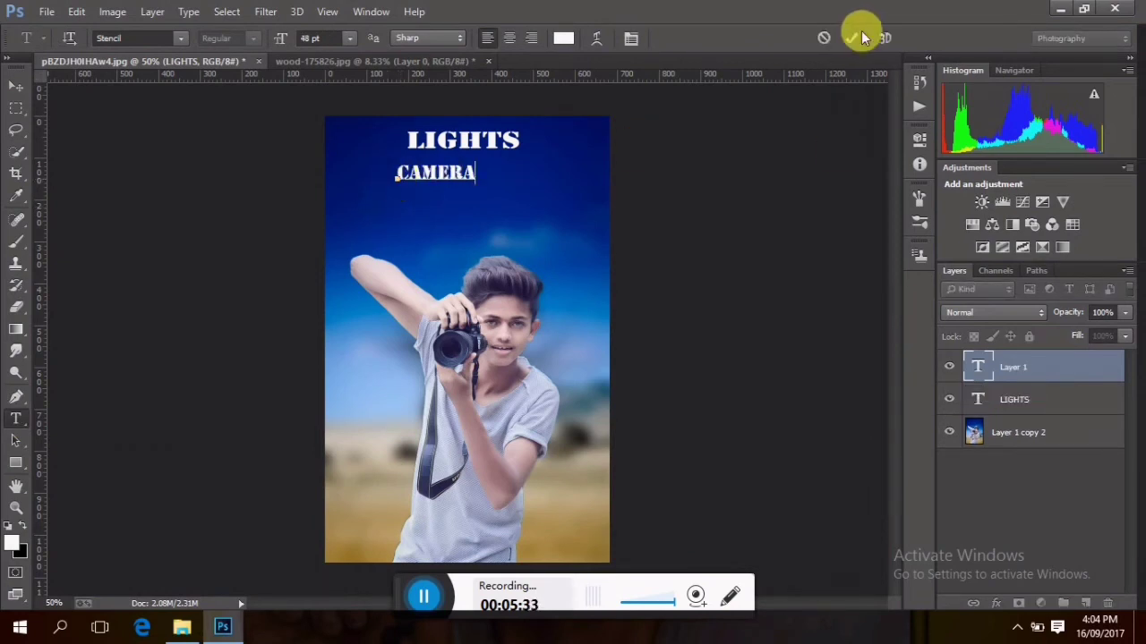
{"action": "left_click", "coordinate": [851, 38]}
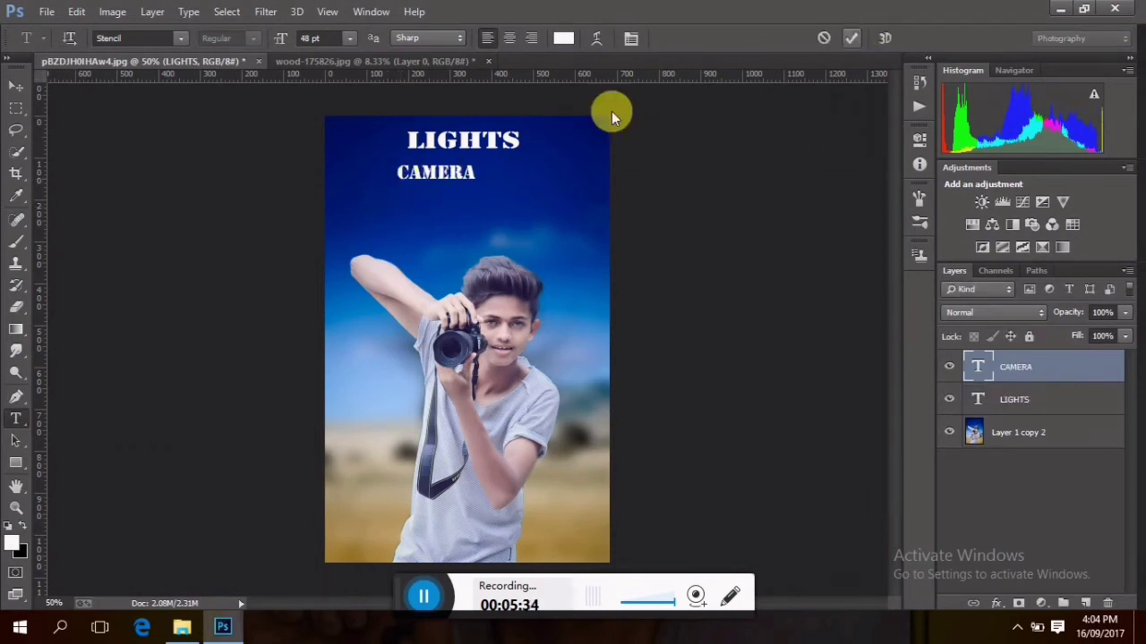
Step: Enlarge and widen CAMERA to span the sky, shifting it slightly left under LIGHTS
{"action": "left_click", "coordinate": [16, 87]}
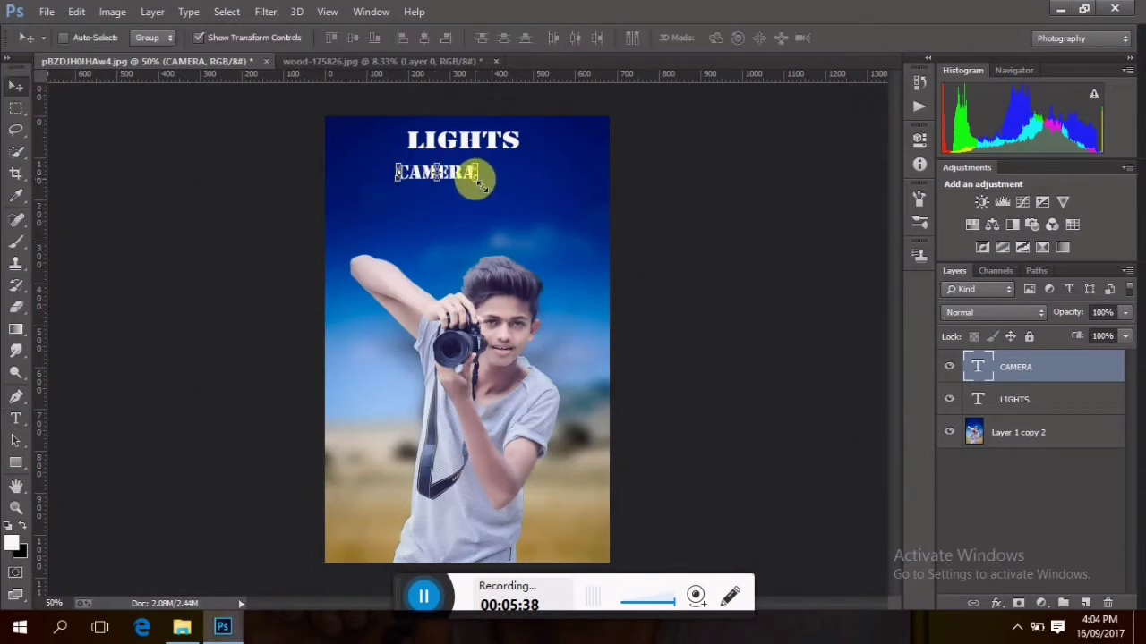
{"action": "mouse_move", "coordinate": [480, 184]}
{"action": "left_mouse_down"}
{"action": "mouse_move", "coordinate": [529, 185]}
{"action": "mouse_move", "coordinate": [533, 199]}
{"action": "mouse_move", "coordinate": [505, 176]}
{"action": "mouse_move", "coordinate": [553, 177]}
{"action": "left_mouse_up"}
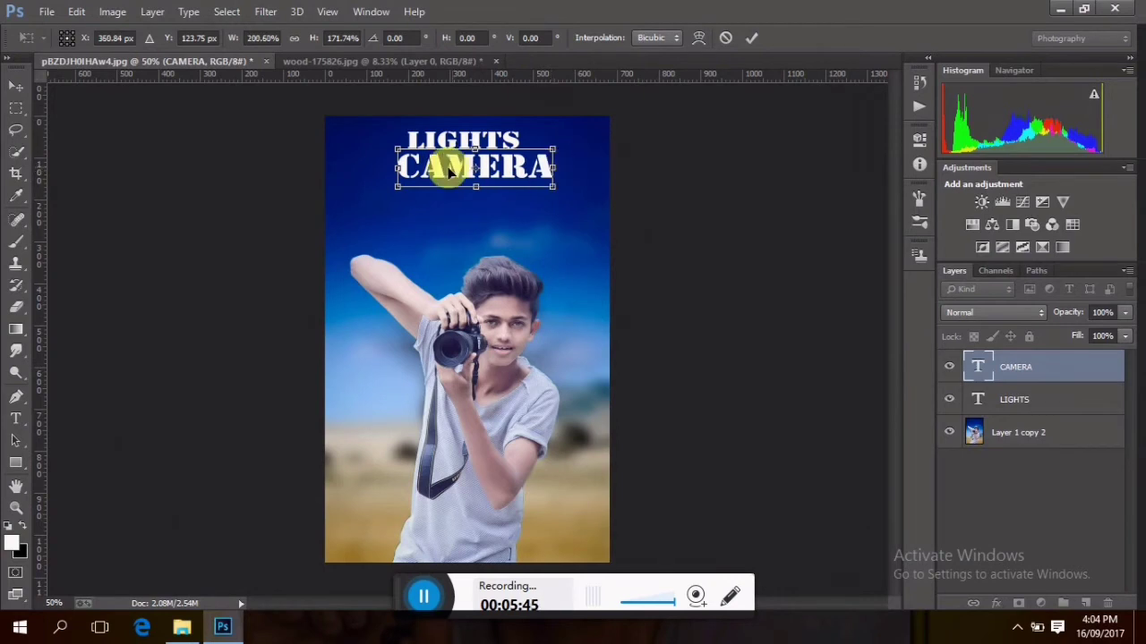
{"action": "left_click_drag", "start_coordinate": [397, 167], "coordinate": [383, 168]}
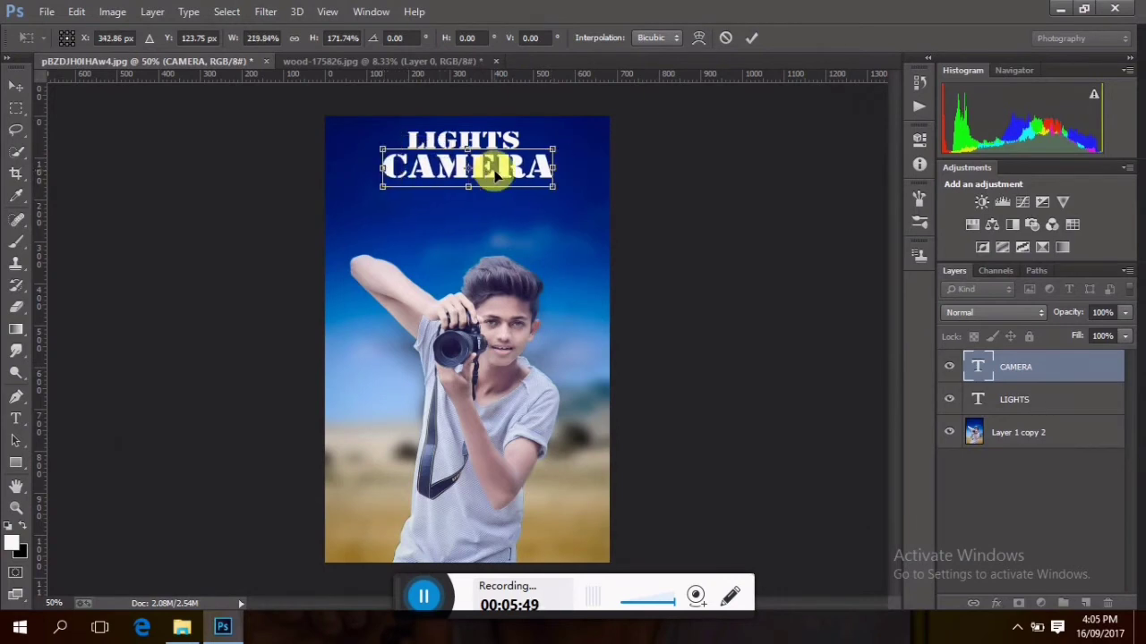
{"action": "left_click_drag", "start_coordinate": [494, 174], "coordinate": [506, 191]}
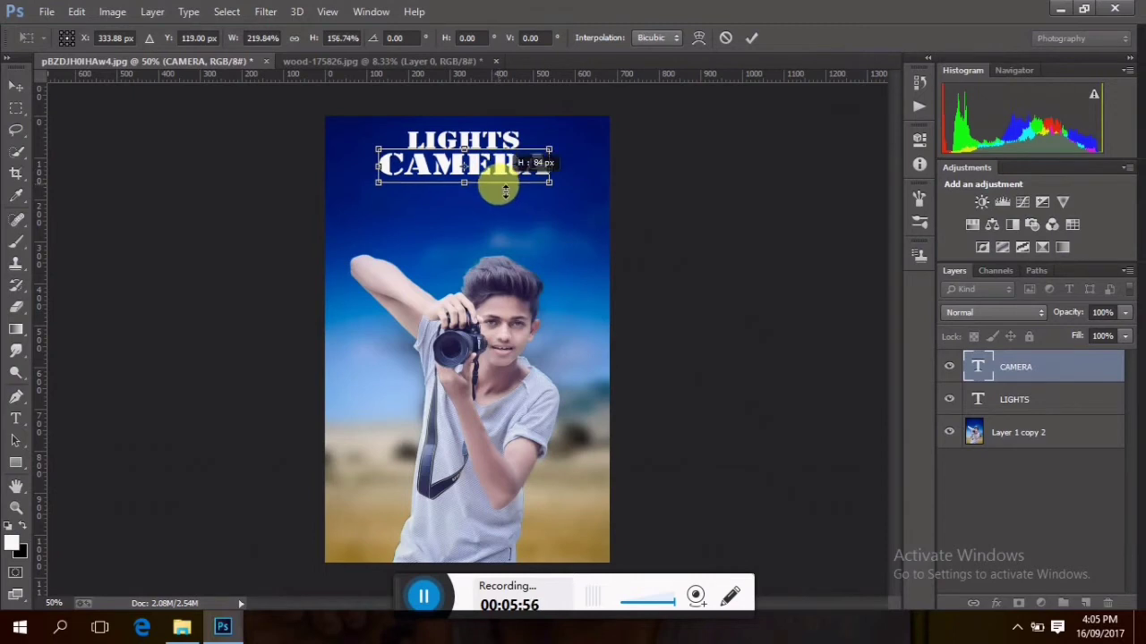
{"action": "left_click", "coordinate": [748, 40]}
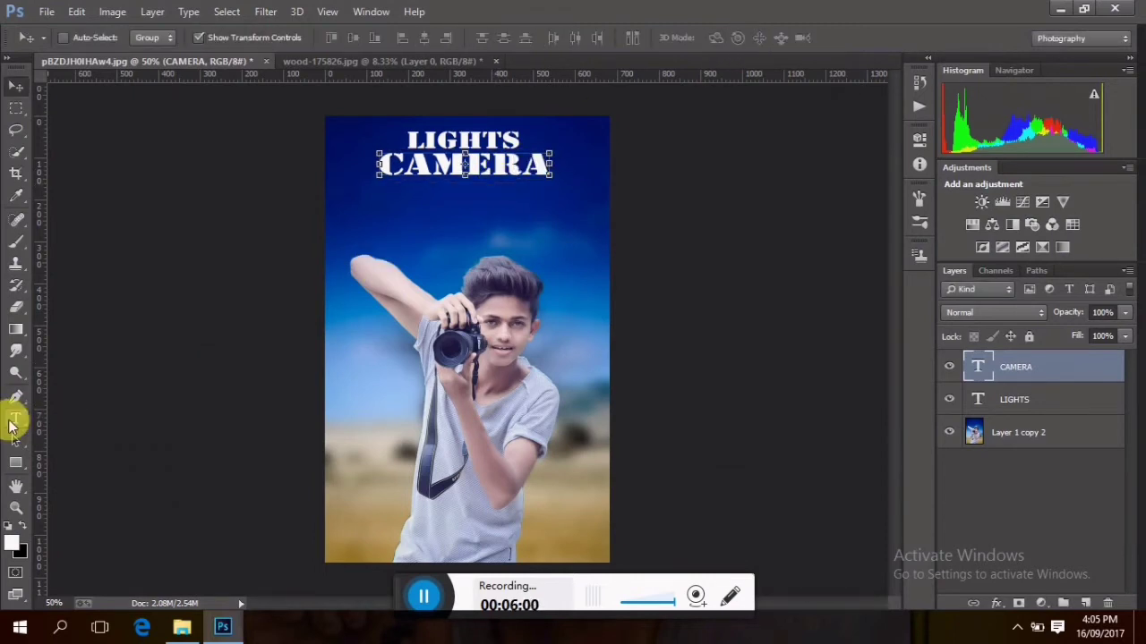
Step: Type 'ACTION' in the white stencil text below CAMERA
{"action": "left_click", "coordinate": [16, 419]}
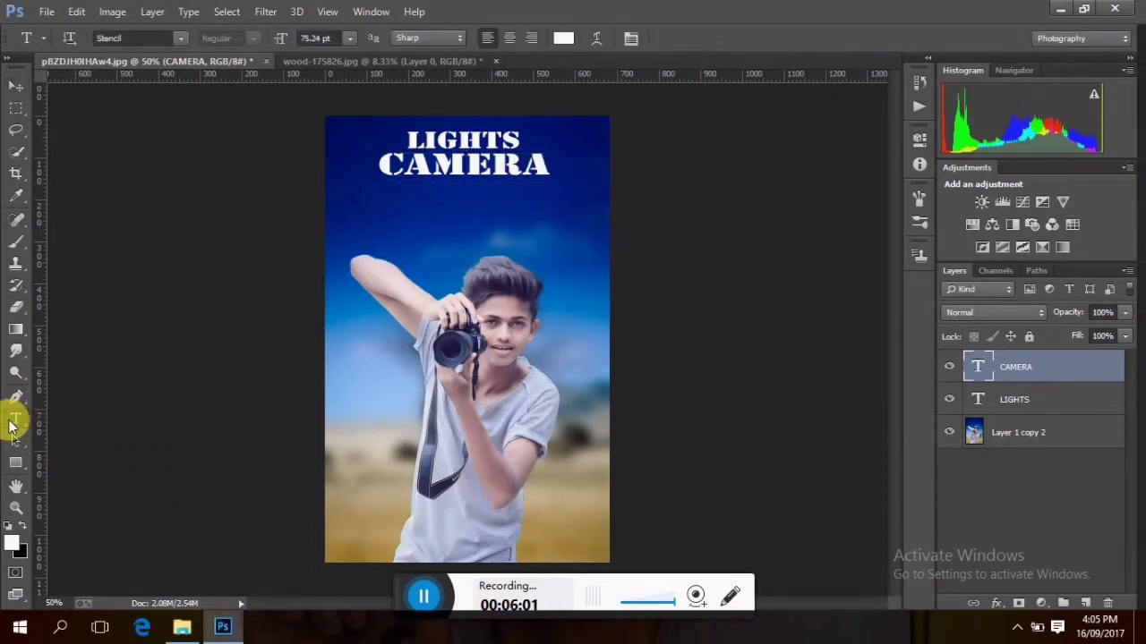
{"action": "left_click", "coordinate": [412, 200]}
{"action": "type", "text": "ACTION"}
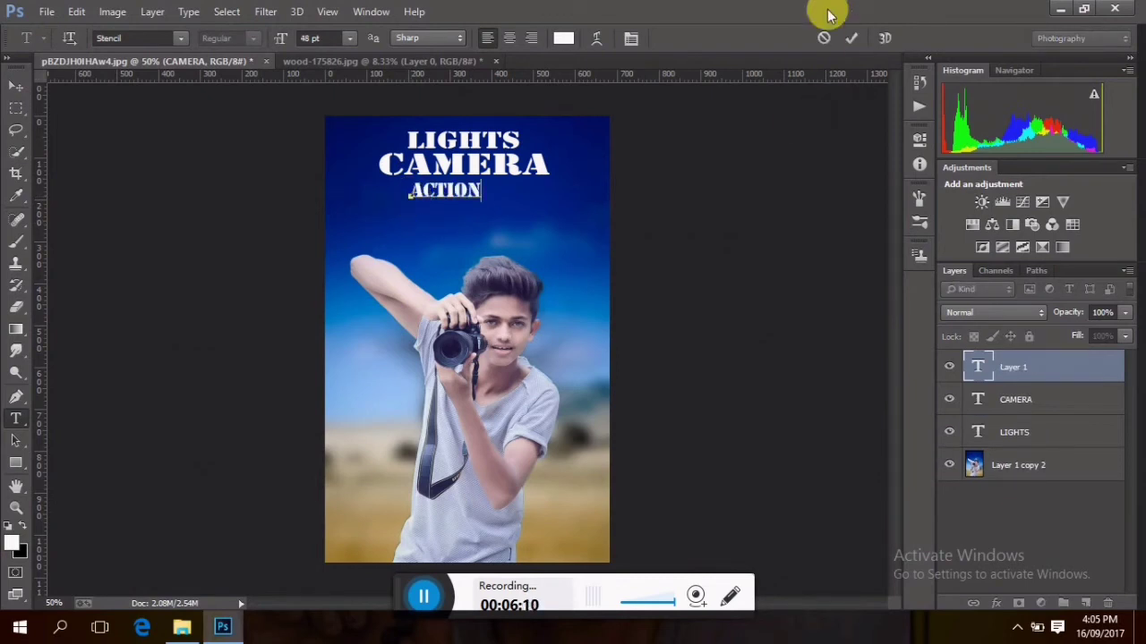
{"action": "left_click", "coordinate": [851, 37]}
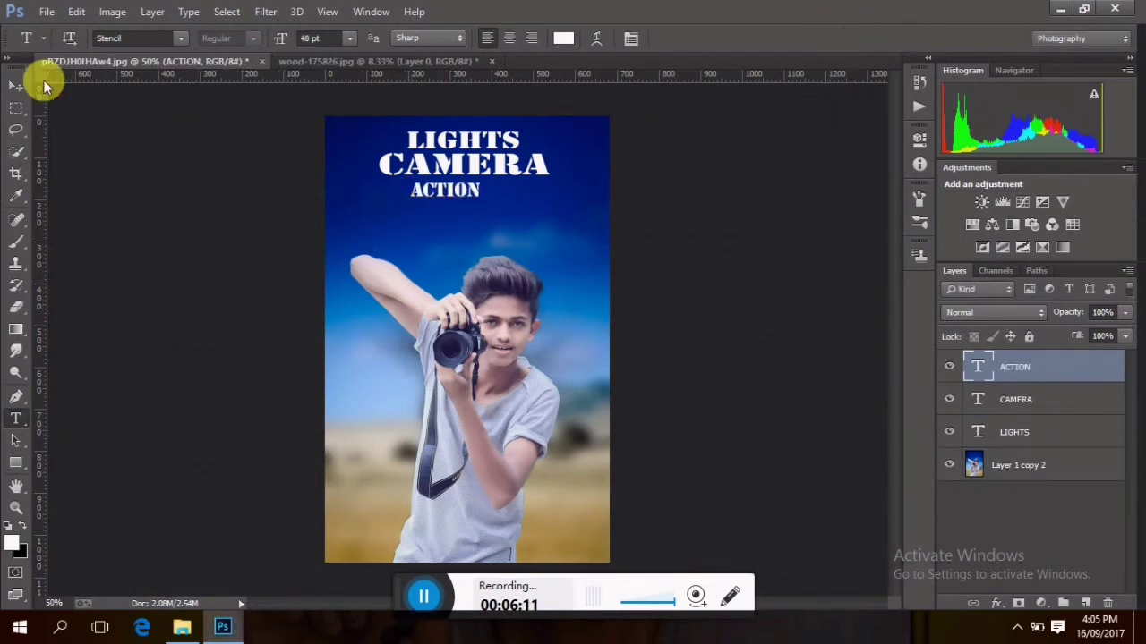
Step: Widen ACTION to about 160% to match CAMERA's width, slightly reducing its height
{"action": "left_click", "coordinate": [18, 88]}
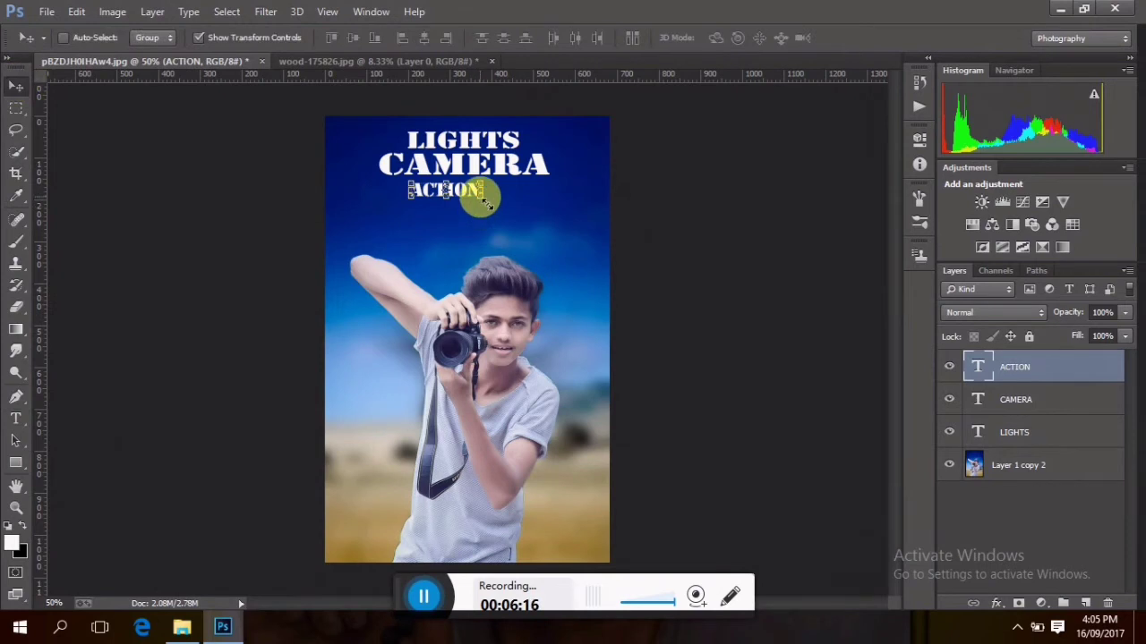
{"action": "left_click_drag", "start_coordinate": [484, 204], "coordinate": [522, 202]}
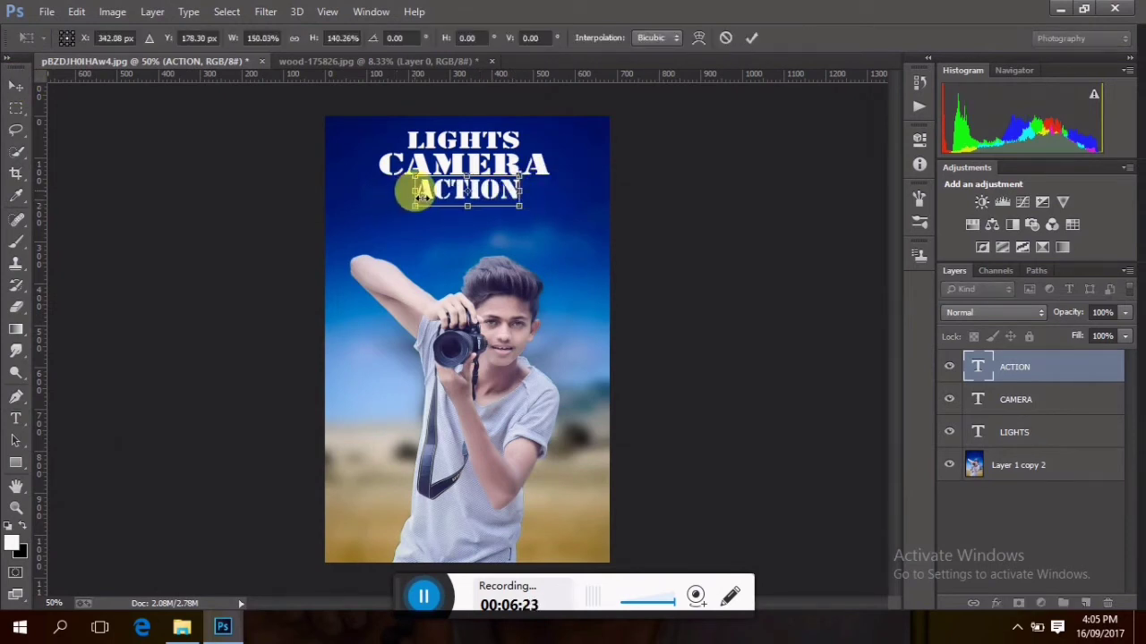
{"action": "left_click_drag", "start_coordinate": [416, 192], "coordinate": [407, 192]}
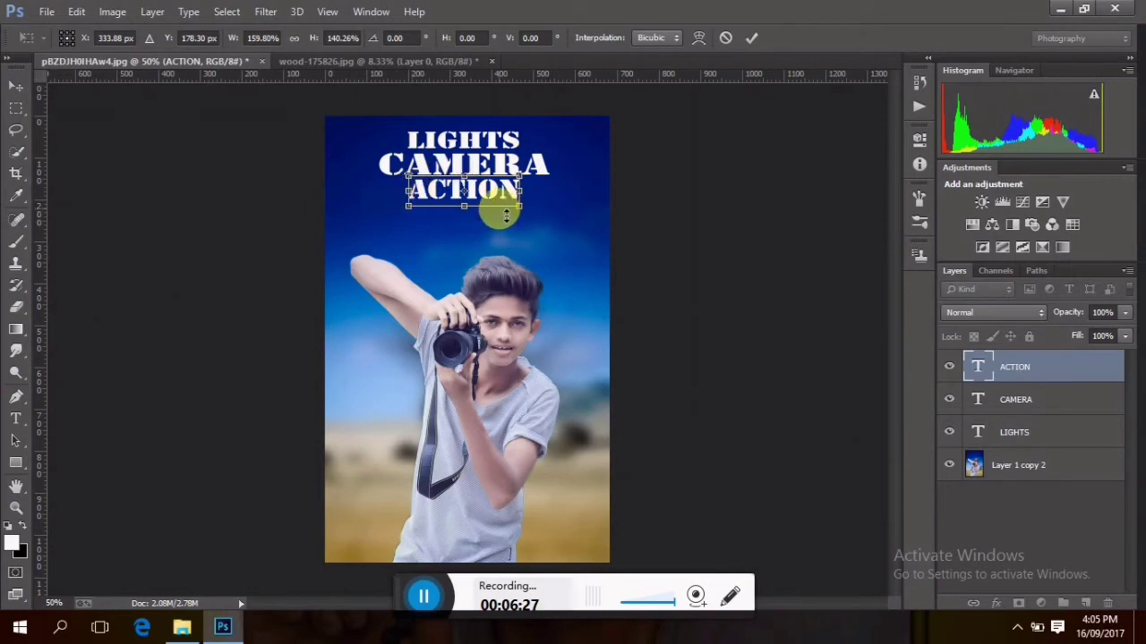
{"action": "left_click_drag", "start_coordinate": [505, 213], "coordinate": [504, 211]}
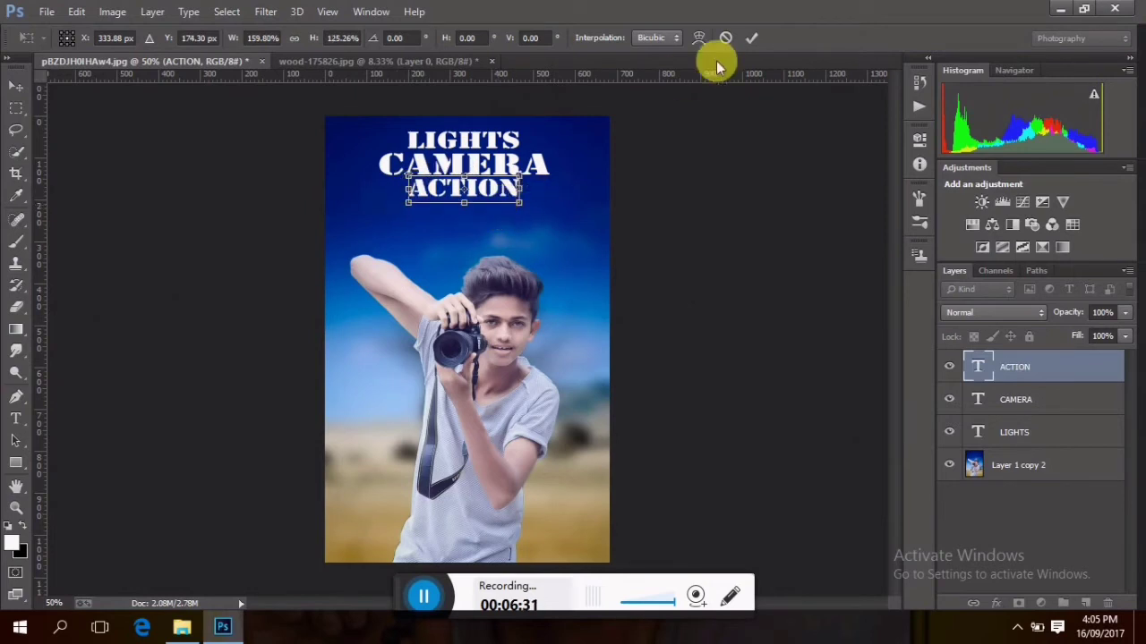
{"action": "left_click", "coordinate": [751, 39]}
{"action": "left_click", "coordinate": [199, 37]}
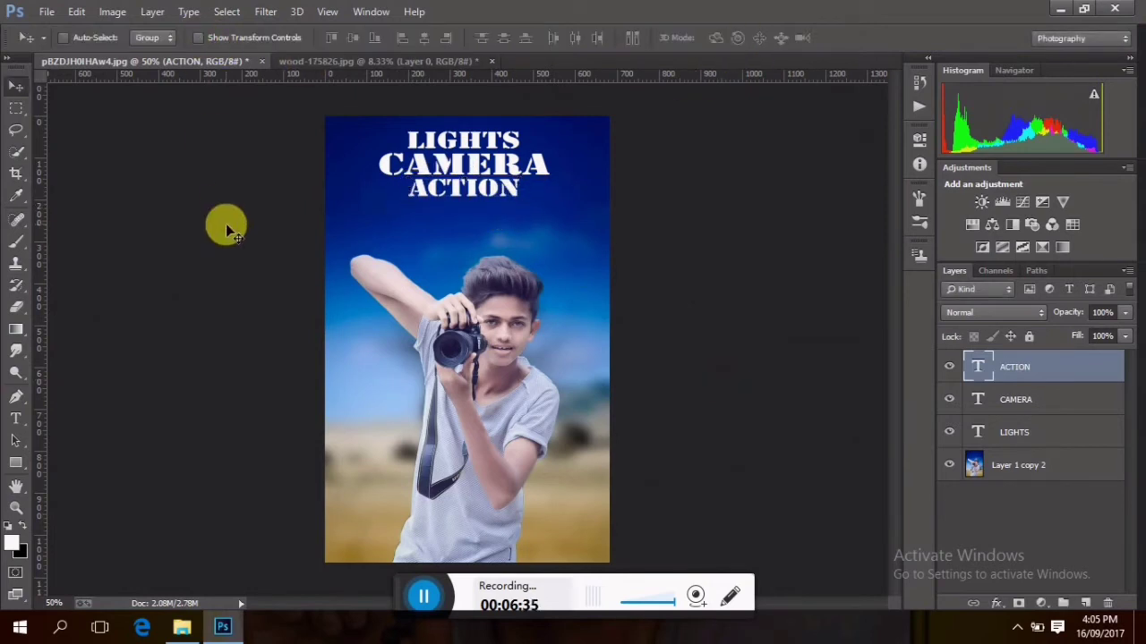
Step: Flatten the LIGHTS CAMERA ACTION text into the photo and duplicate the result onto a new layer
{"action": "key", "text": "ctrl+minus"}
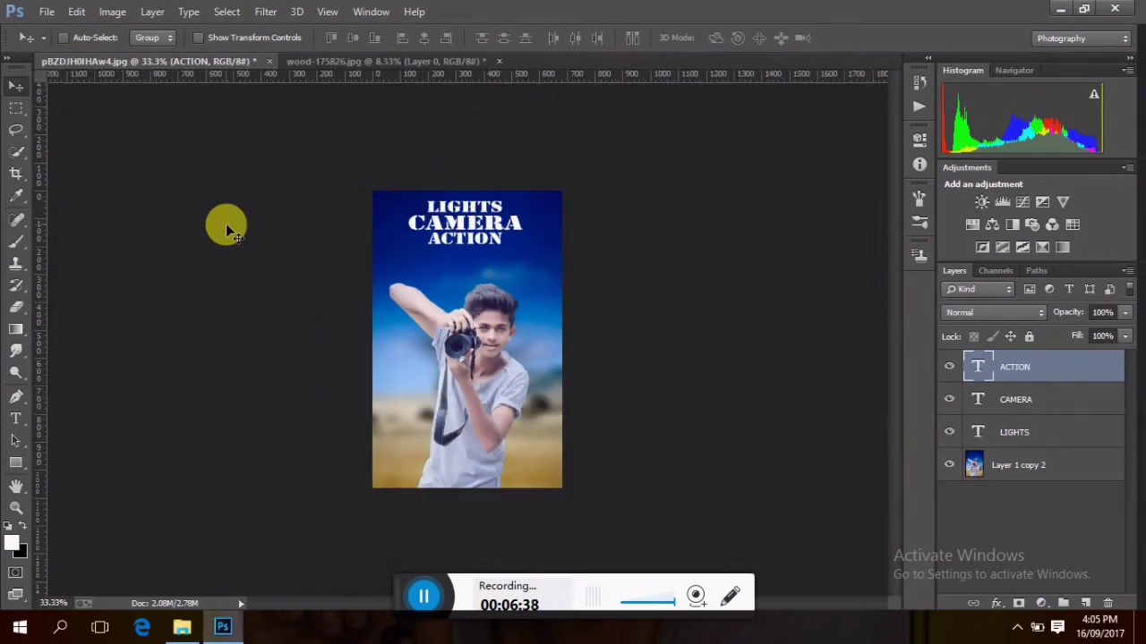
{"action": "right_click", "coordinate": [1052, 369]}
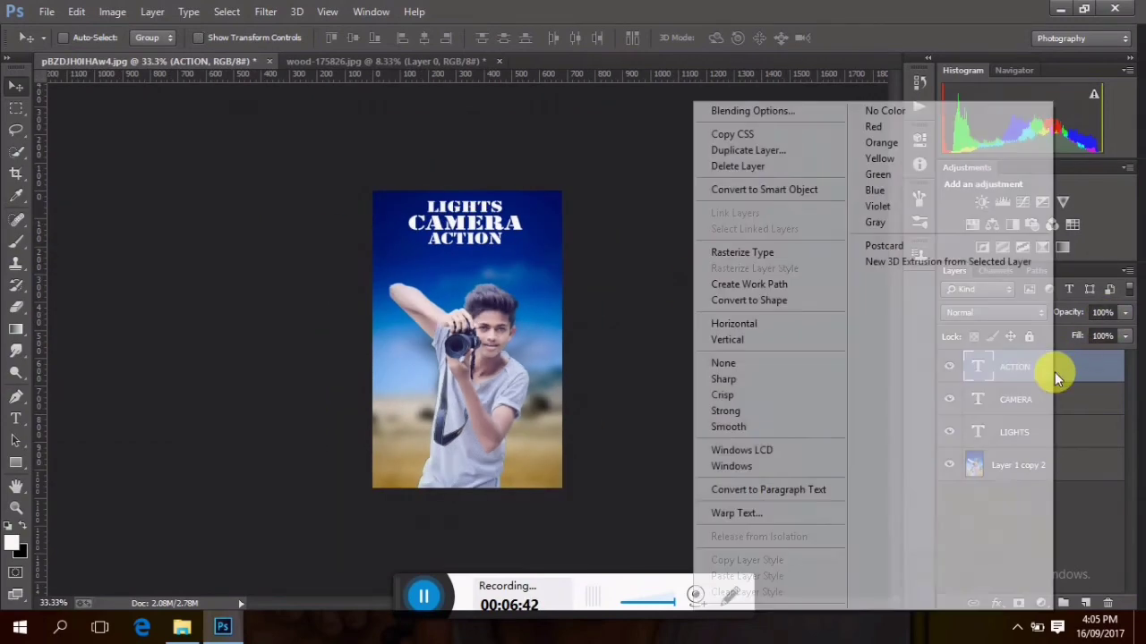
{"action": "key", "text": "Escape"}
{"action": "right_click", "coordinate": [1041, 467]}
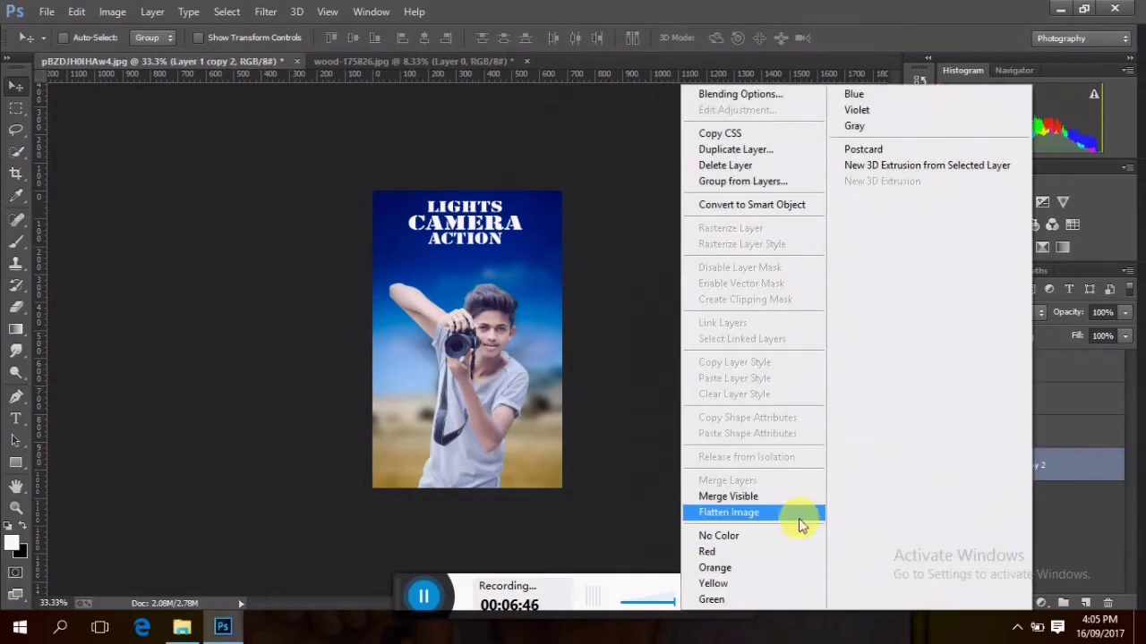
{"action": "left_click", "coordinate": [799, 517]}
{"action": "key", "text": "ctrl+j"}
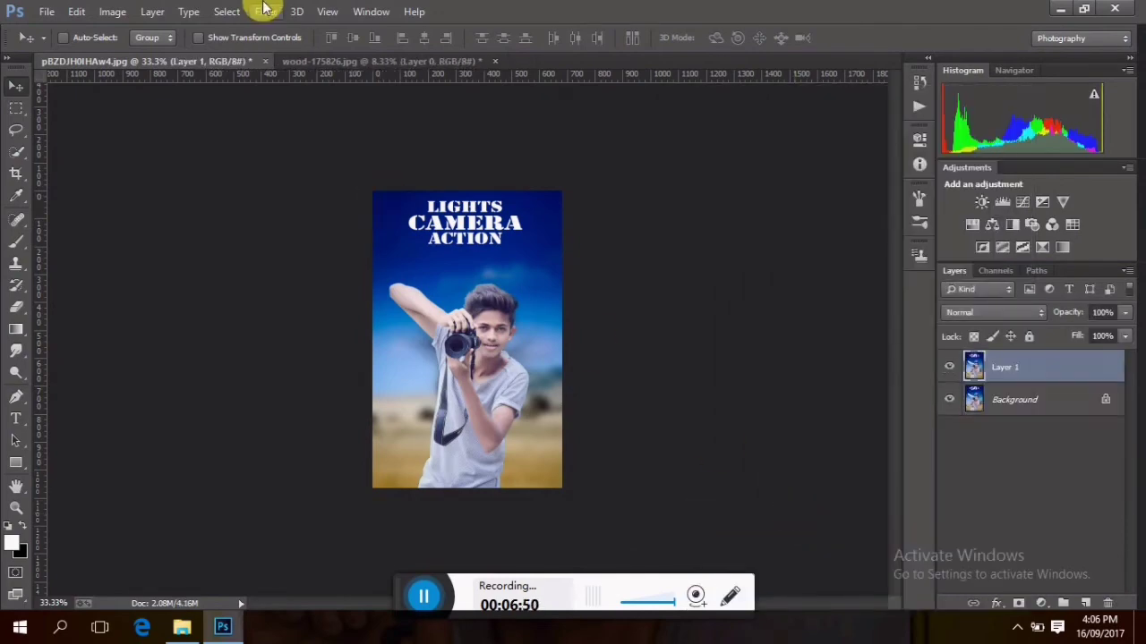
Step: Raise Blues saturation to +12 in the Camera Raw Filter's HSL/Grayscale panel
{"action": "left_click", "coordinate": [265, 12]}
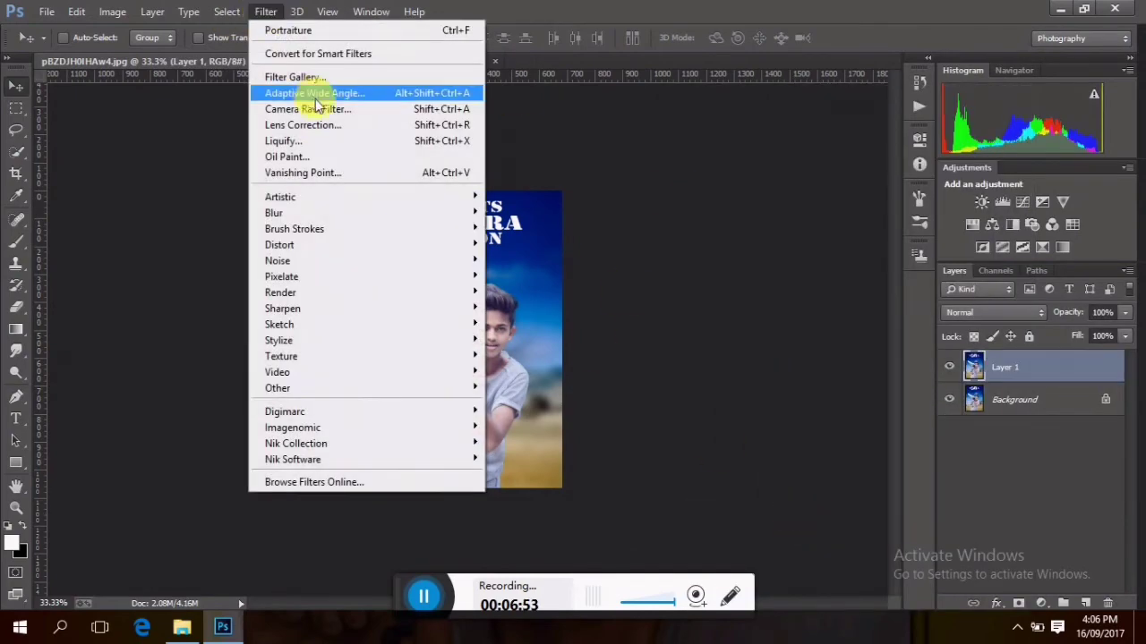
{"action": "left_click", "coordinate": [313, 109]}
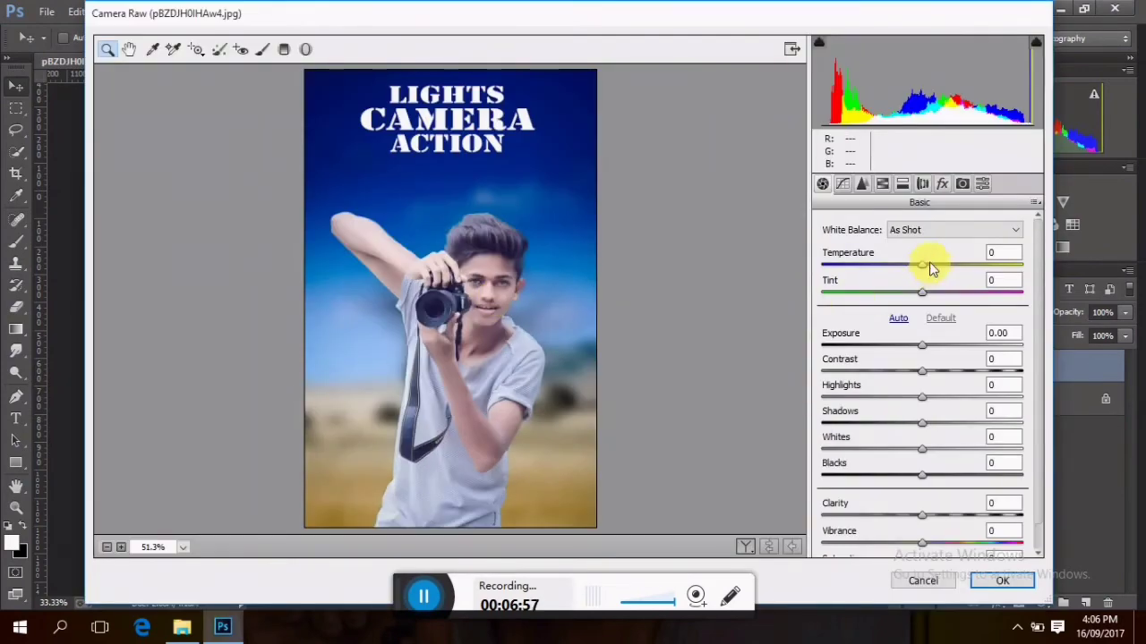
{"action": "left_click", "coordinate": [883, 186]}
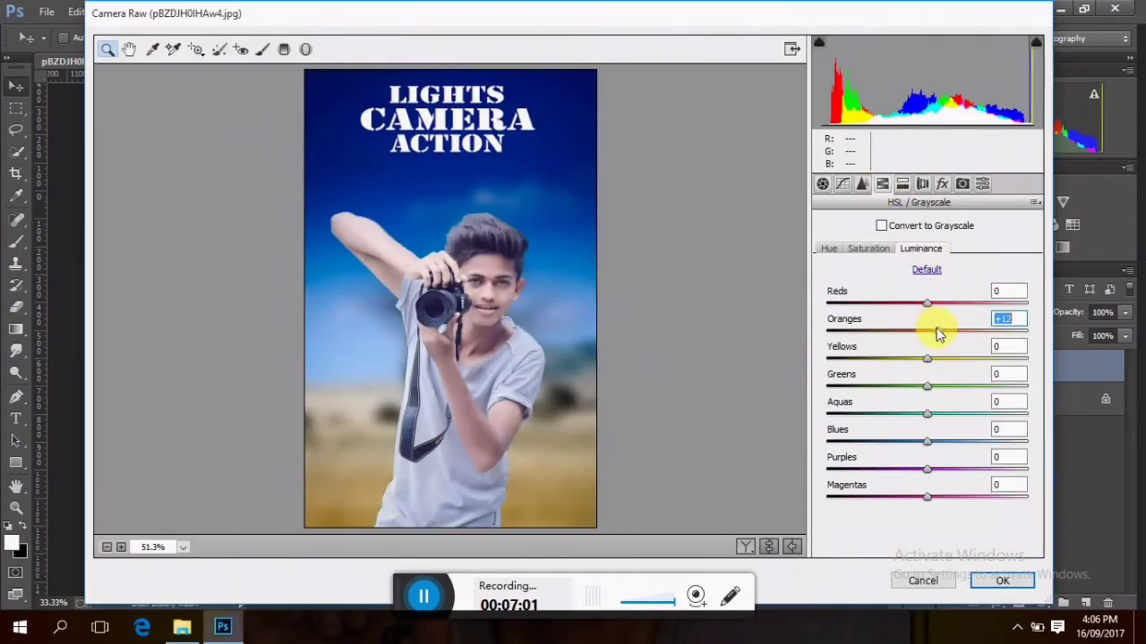
{"action": "left_click", "coordinate": [868, 248]}
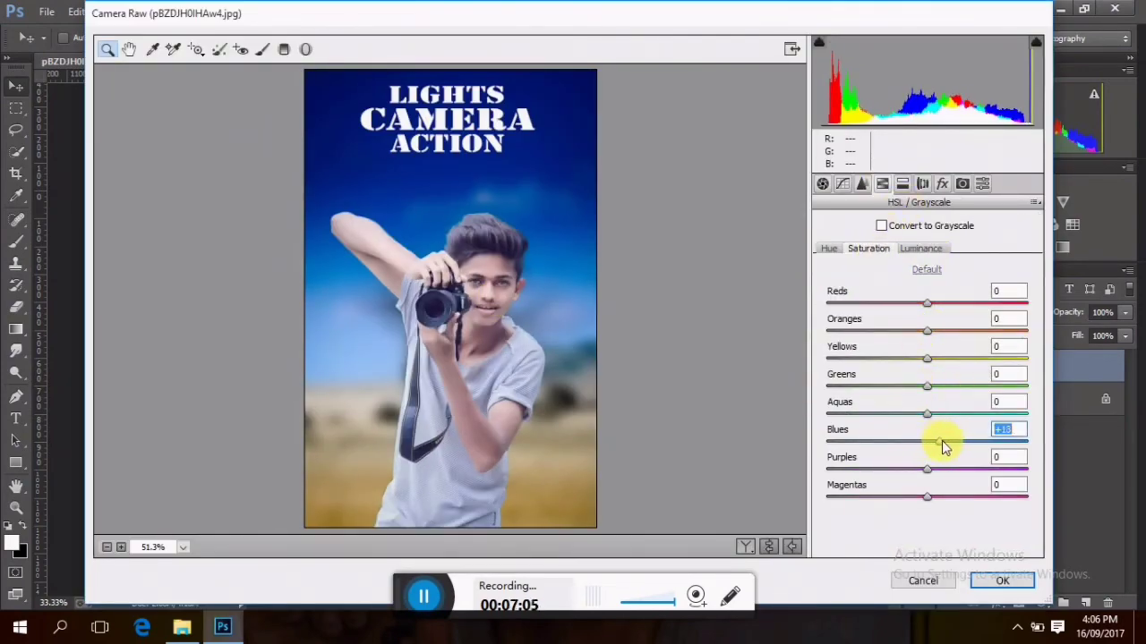
{"action": "left_click_drag", "start_coordinate": [941, 441], "coordinate": [940, 439]}
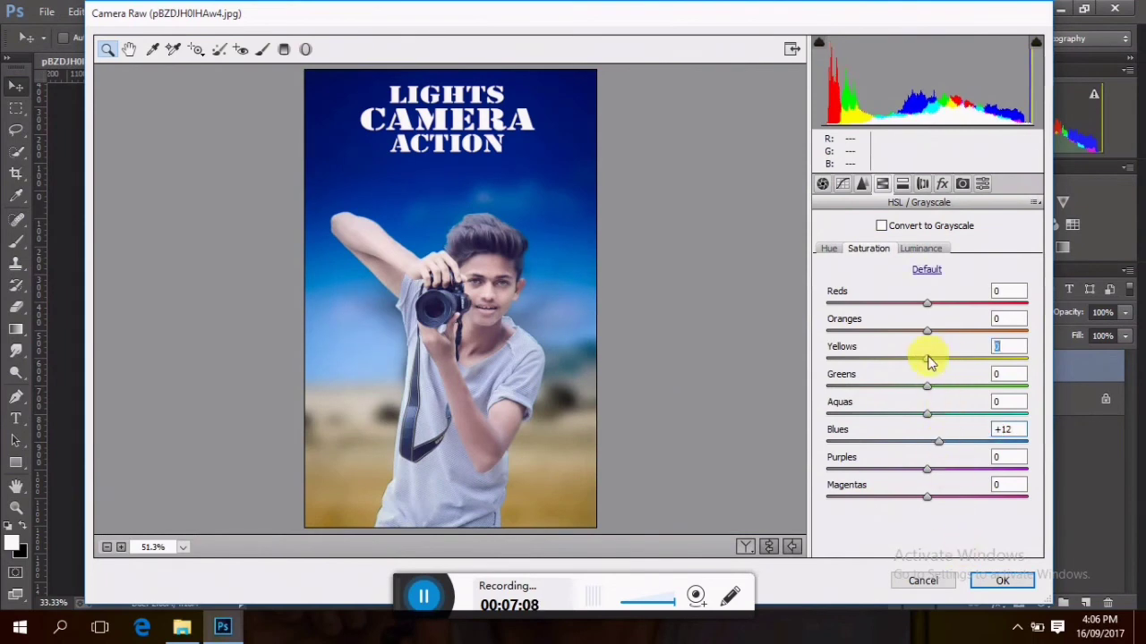
{"action": "left_click", "coordinate": [1001, 584]}
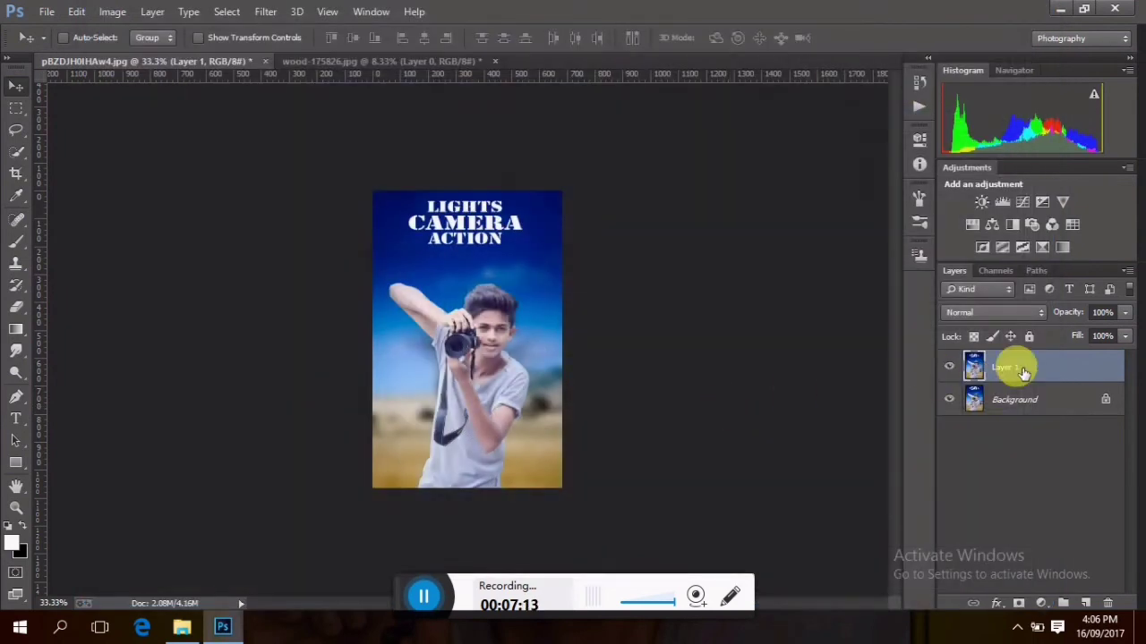
Step: Flatten the graded image and duplicate it onto a fresh layer
{"action": "right_click", "coordinate": [979, 373]}
{"action": "left_click", "coordinate": [763, 497]}
{"action": "key", "text": "ctrl+j"}
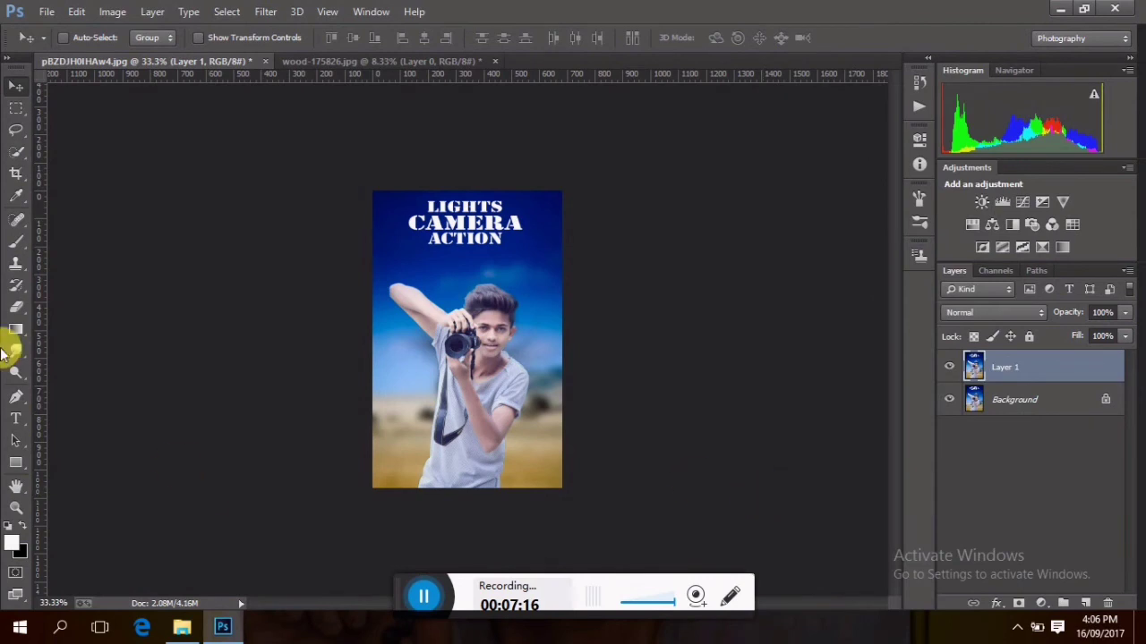
Step: Set up the Smudge tool with the 111 spiky brush tip at 31 px
{"action": "left_click", "coordinate": [16, 350]}
{"action": "left_click", "coordinate": [89, 37]}
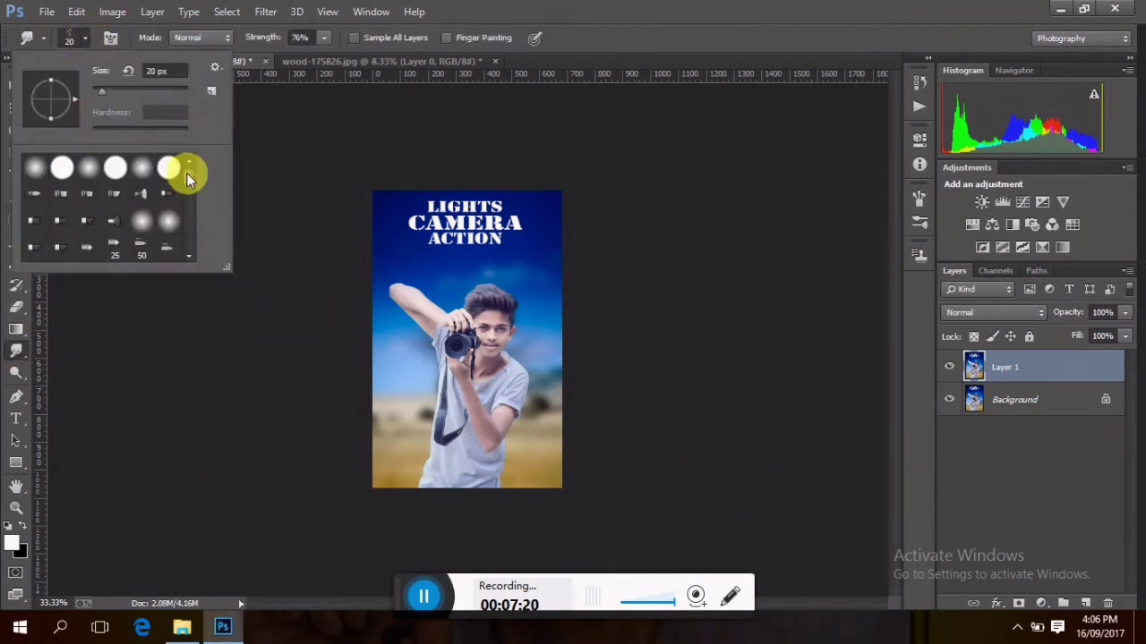
{"action": "left_click_drag", "start_coordinate": [186, 173], "coordinate": [189, 231]}
{"action": "left_click", "coordinate": [116, 222]}
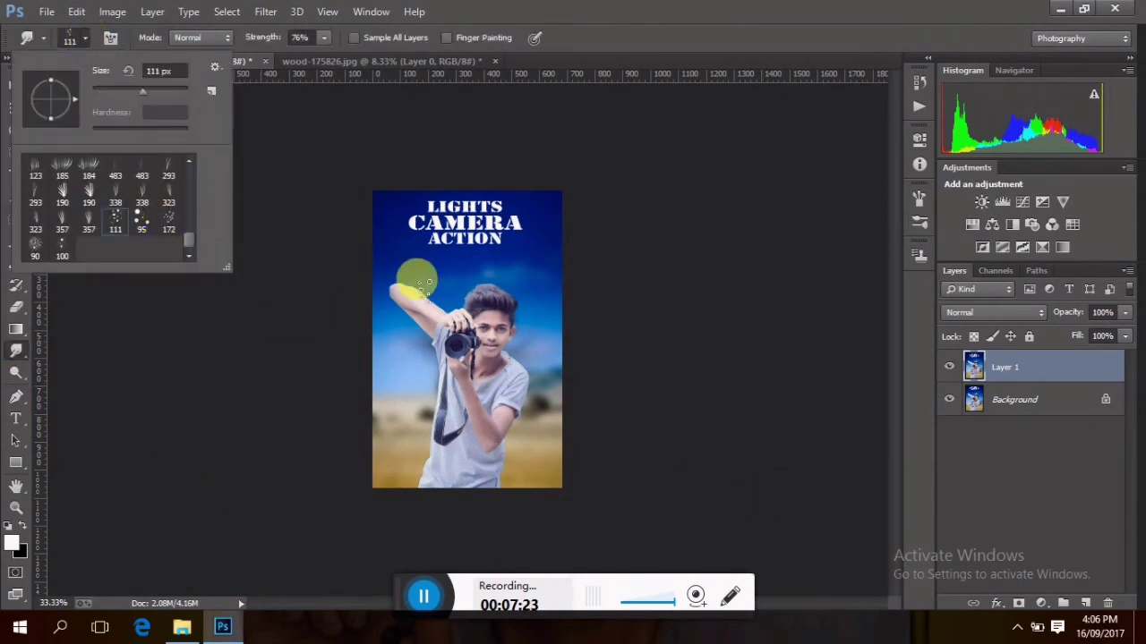
{"action": "left_click", "coordinate": [110, 89]}
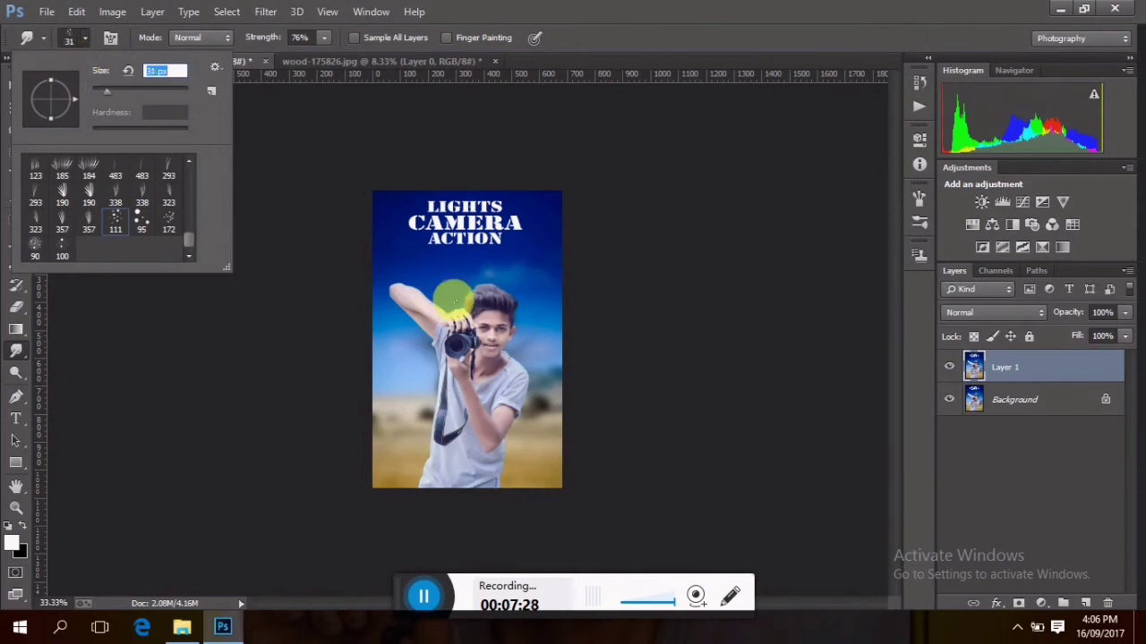
{"action": "key", "text": "Return"}
Step: Smudge the top of the boy's hair upward into spiky strands, then hide the layer to compare
{"action": "key", "text": "ctrl+plus"}
{"action": "key", "text": "ctrl+plus"}
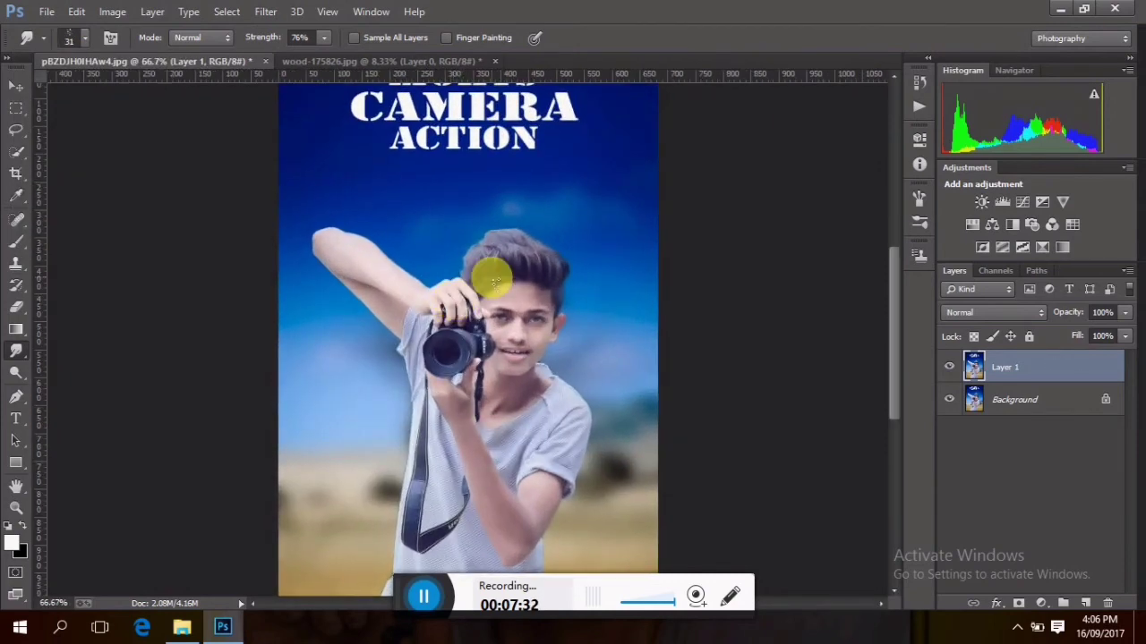
{"action": "mouse_move", "coordinate": [548, 258]}
{"action": "left_mouse_down"}
{"action": "mouse_move", "coordinate": [524, 230]}
{"action": "mouse_move", "coordinate": [504, 236]}
{"action": "mouse_move", "coordinate": [491, 223]}
{"action": "mouse_move", "coordinate": [498, 239]}
{"action": "mouse_move", "coordinate": [473, 264]}
{"action": "mouse_move", "coordinate": [468, 230]}
{"action": "mouse_move", "coordinate": [484, 261]}
{"action": "mouse_move", "coordinate": [489, 227]}
{"action": "mouse_move", "coordinate": [490, 256]}
{"action": "mouse_move", "coordinate": [511, 215]}
{"action": "mouse_move", "coordinate": [528, 231]}
{"action": "mouse_move", "coordinate": [525, 217]}
{"action": "mouse_move", "coordinate": [525, 258]}
{"action": "mouse_move", "coordinate": [534, 218]}
{"action": "mouse_move", "coordinate": [531, 278]}
{"action": "mouse_move", "coordinate": [527, 266]}
{"action": "mouse_move", "coordinate": [539, 240]}
{"action": "mouse_move", "coordinate": [559, 283]}
{"action": "mouse_move", "coordinate": [553, 242]}
{"action": "mouse_move", "coordinate": [537, 260]}
{"action": "mouse_move", "coordinate": [559, 285]}
{"action": "mouse_move", "coordinate": [517, 280]}
{"action": "left_mouse_up"}
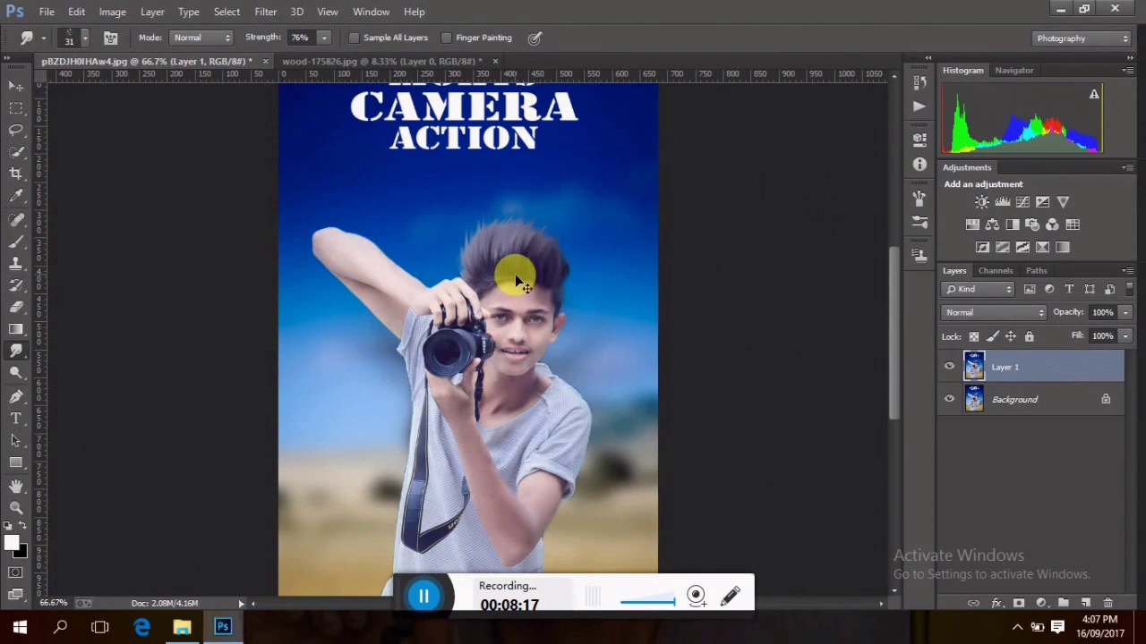
{"action": "key", "text": "ctrl+minus"}
{"action": "key", "text": "ctrl+minus"}
{"action": "left_click", "coordinate": [949, 367]}
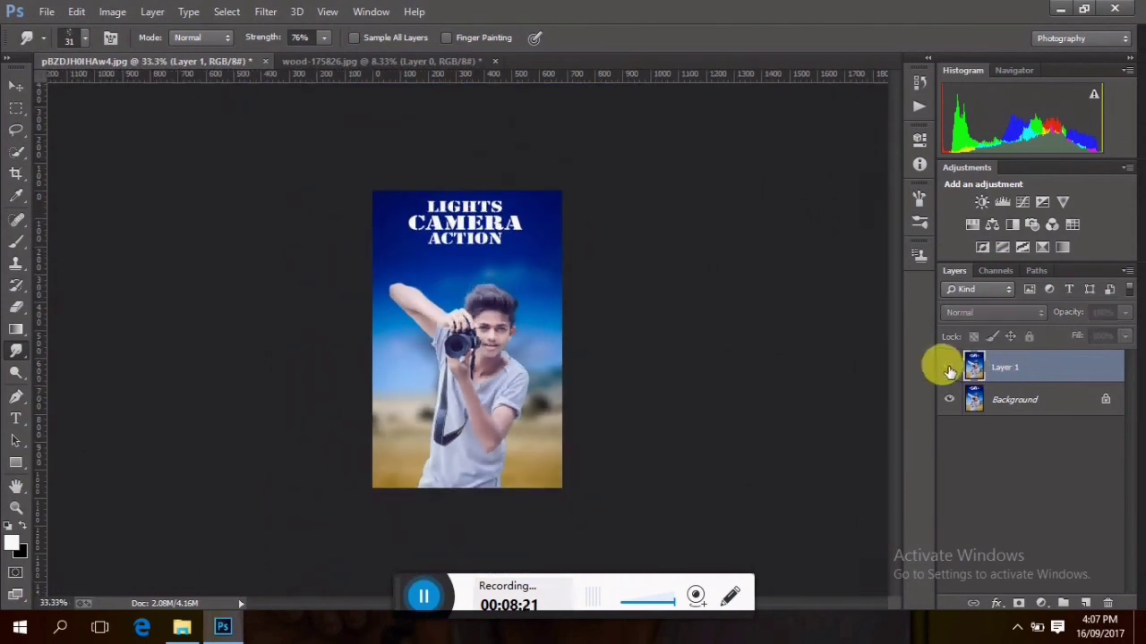